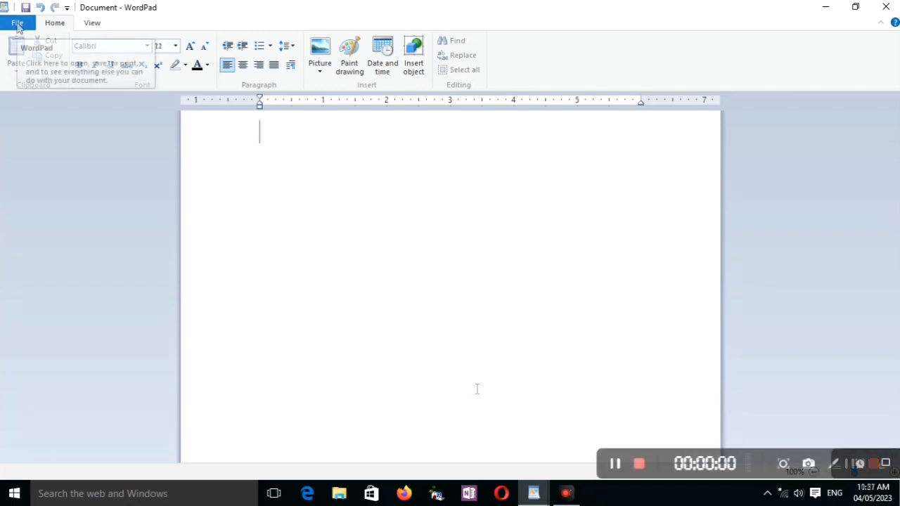
pyautogui.click(17, 23)
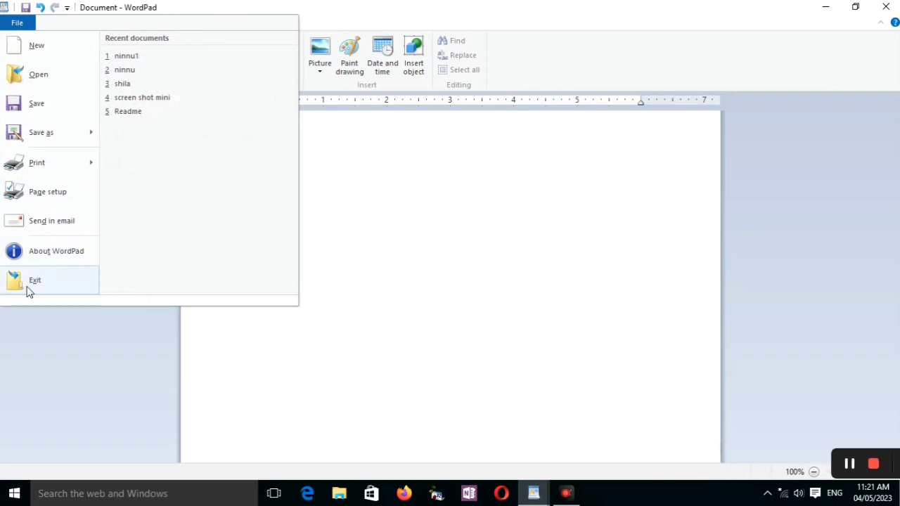
pyautogui.click(330, 217)
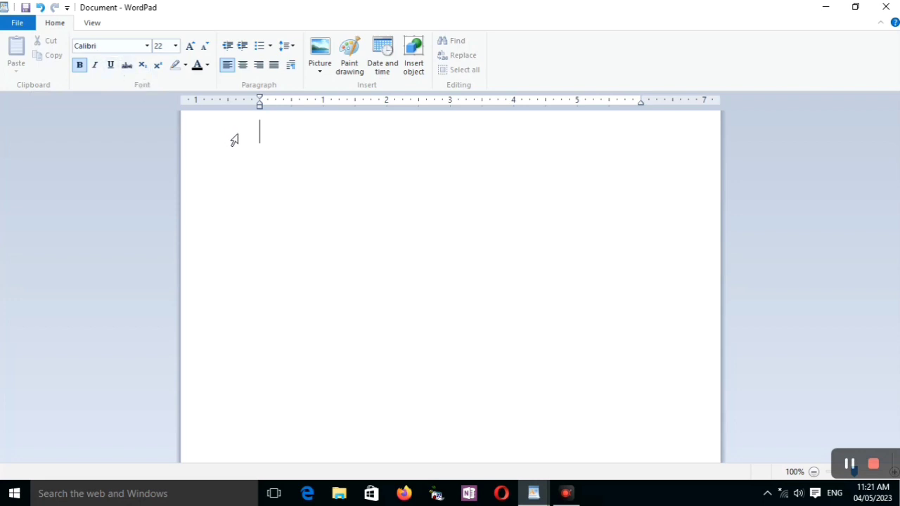
# Enter the word "welcome" on the first line and set its font size to 24.
pyautogui.write('welc')
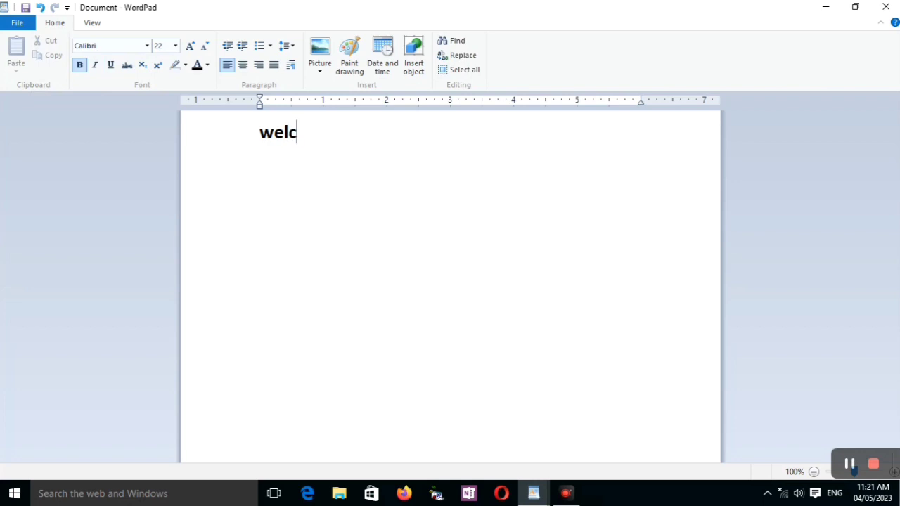
pyautogui.write('ome')
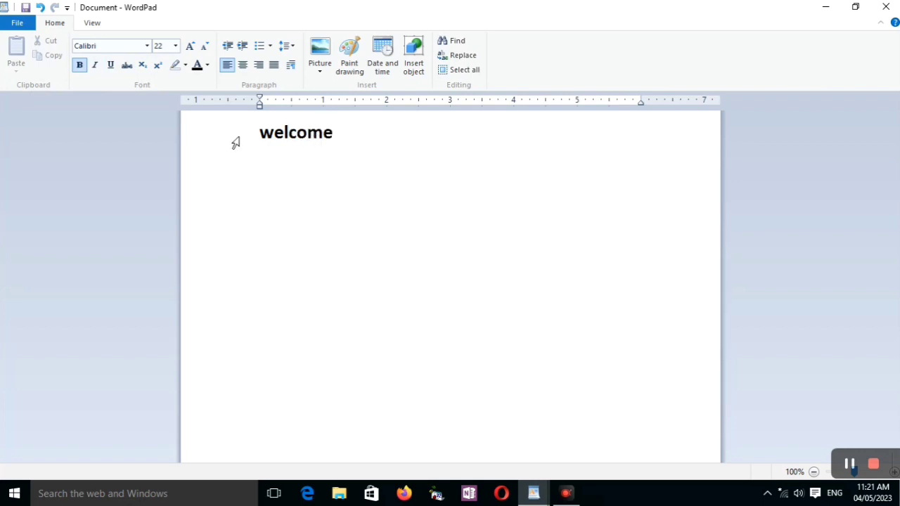
pyautogui.moveTo(343, 137); pyautogui.dragTo(316, 139)
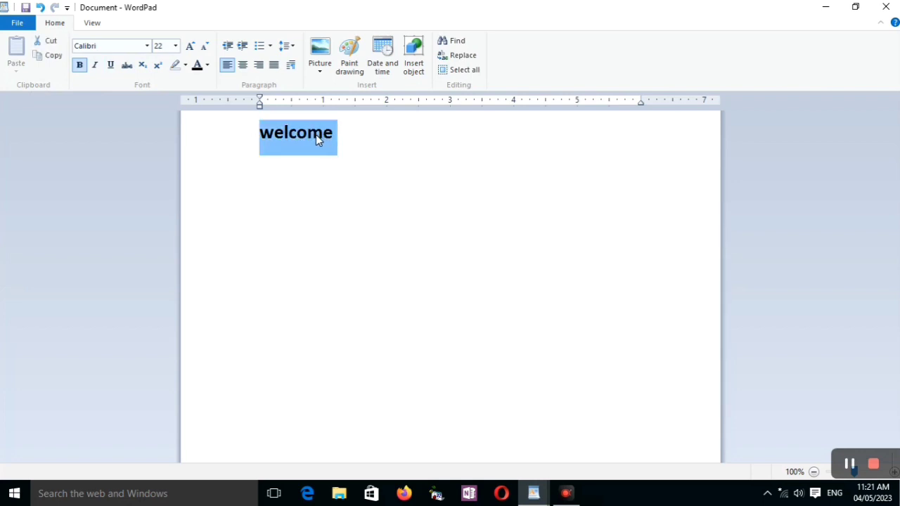
pyautogui.click(176, 46)
pyautogui.click(167, 71)
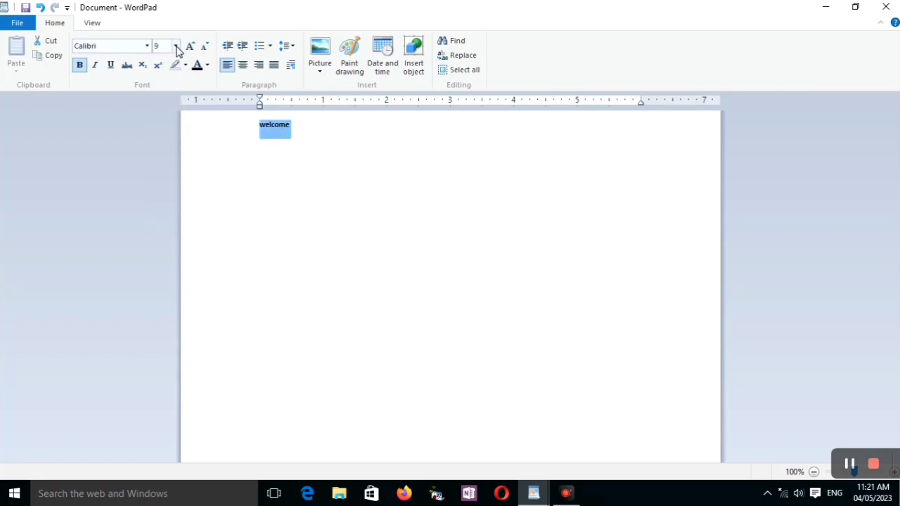
pyautogui.click(175, 46)
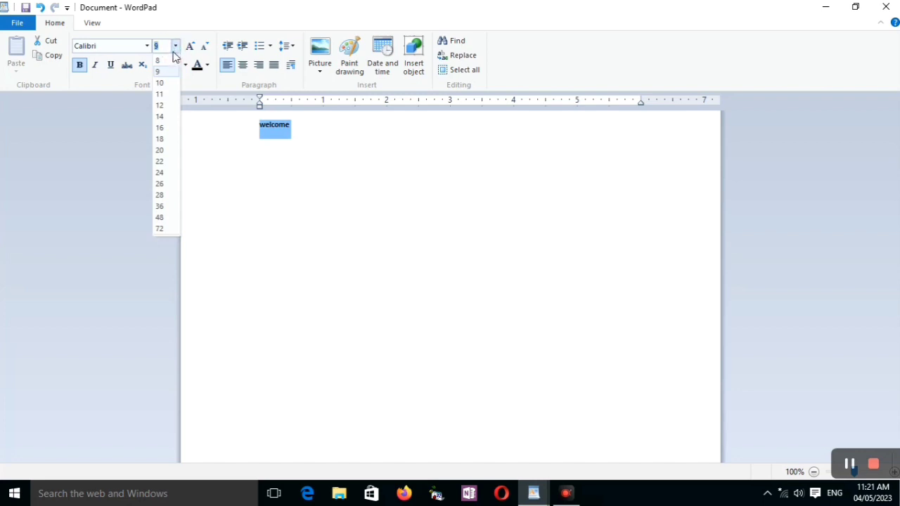
pyautogui.click(162, 173)
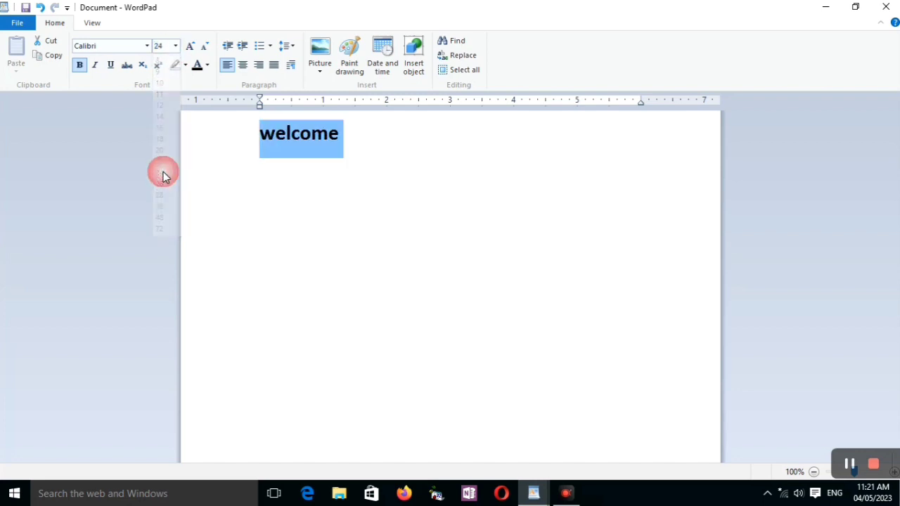
# Apply italic, underline and strikethrough to the word "welcome" while keeping it bold.
pyautogui.click(80, 68)
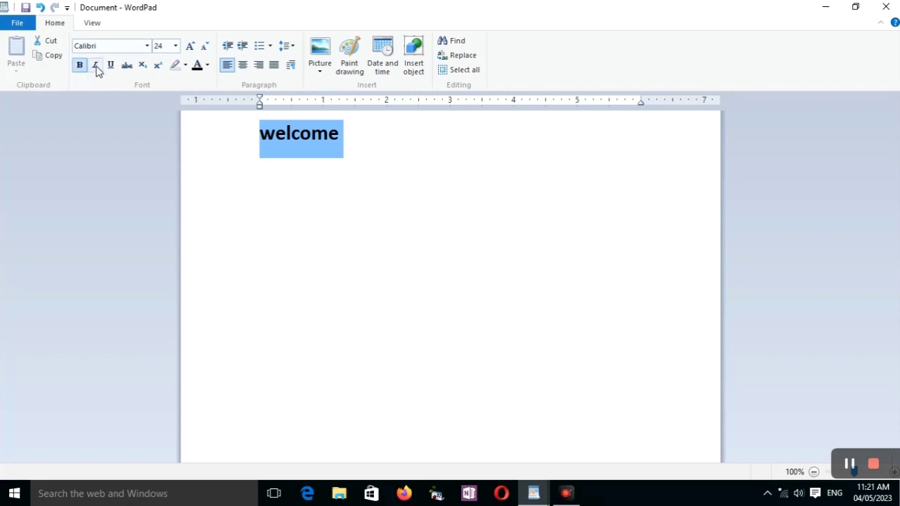
pyautogui.click(96, 68)
pyautogui.click(110, 65)
pyautogui.click(126, 65)
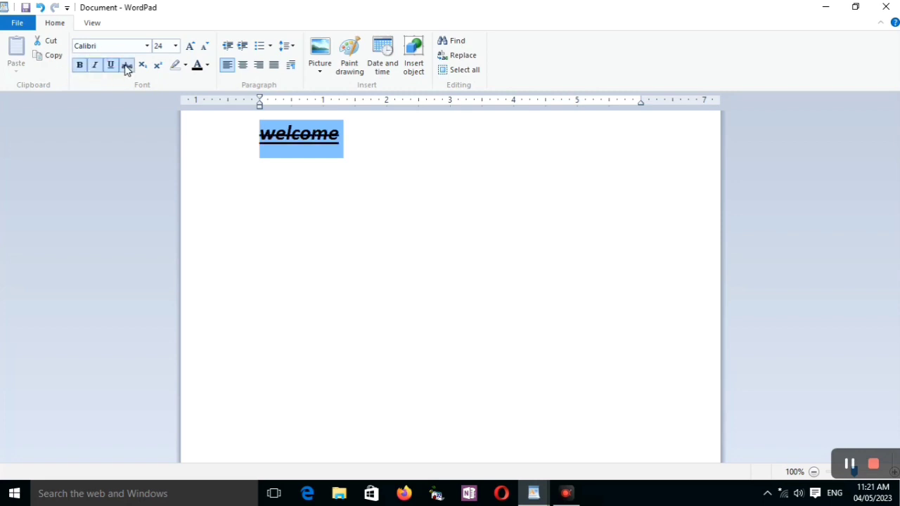
pyautogui.click(127, 67)
pyautogui.click(126, 66)
# Remove the italic, underline, strikethrough and bold formatting from the word "welcome".
pyautogui.click(82, 66)
pyautogui.click(94, 65)
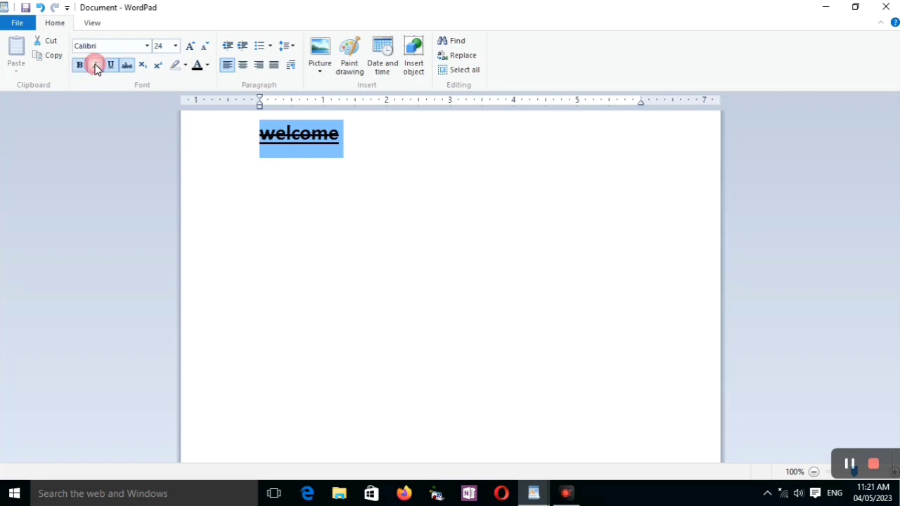
pyautogui.click(110, 66)
pyautogui.click(127, 67)
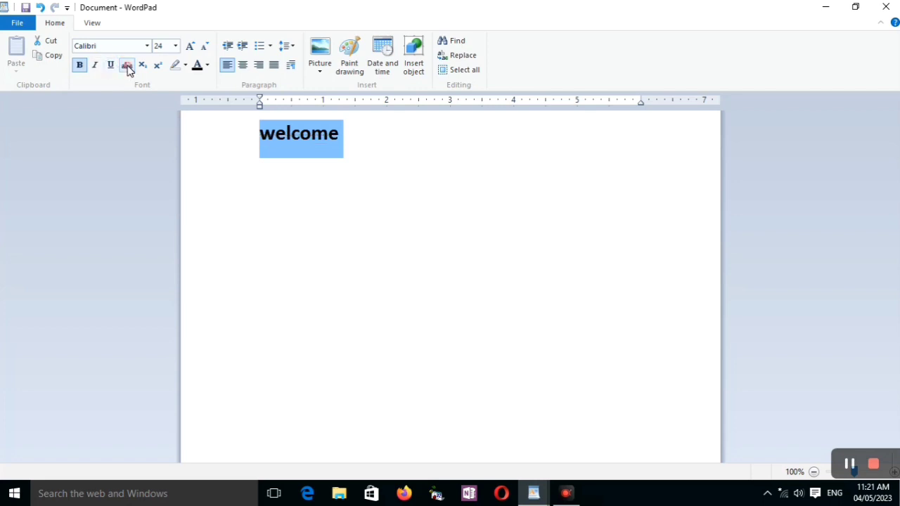
pyautogui.click(81, 66)
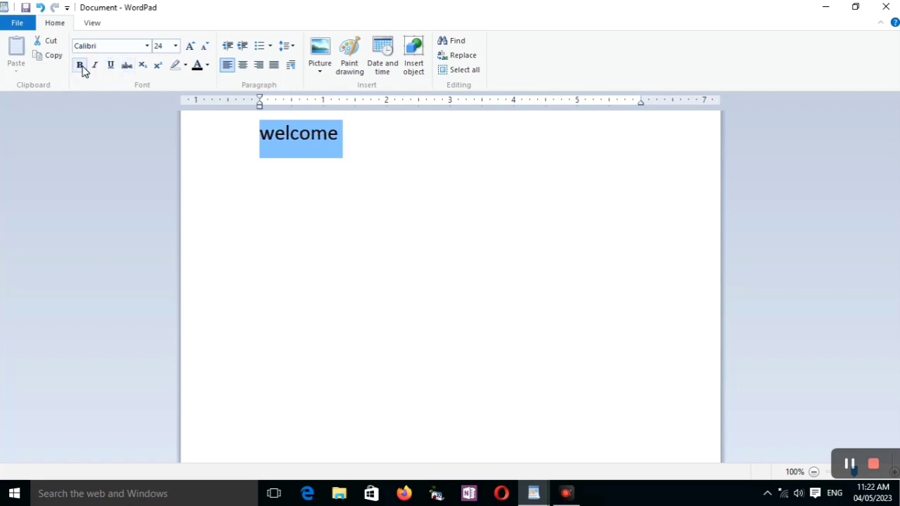
pyautogui.click(345, 142)
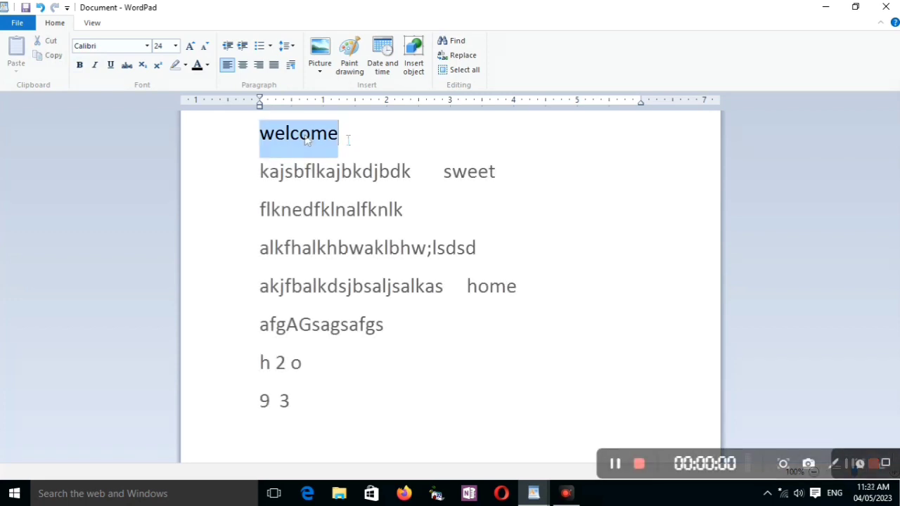
# Grow the font size of "welcome" up to 80 and shrink it back down to 28.
pyautogui.click(190, 46)
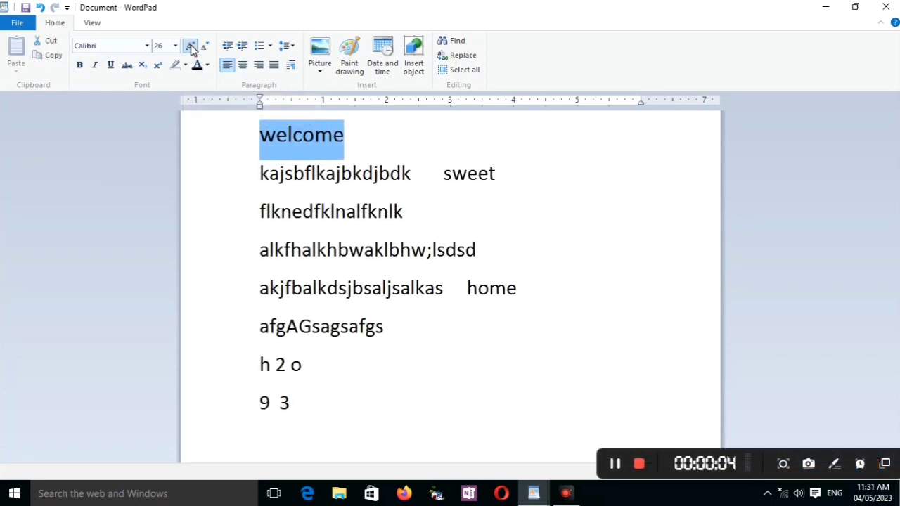
pyautogui.click(190, 46)
pyautogui.click(190, 46)
pyautogui.click(190, 47)
pyautogui.click(191, 46)
pyautogui.click(191, 46)
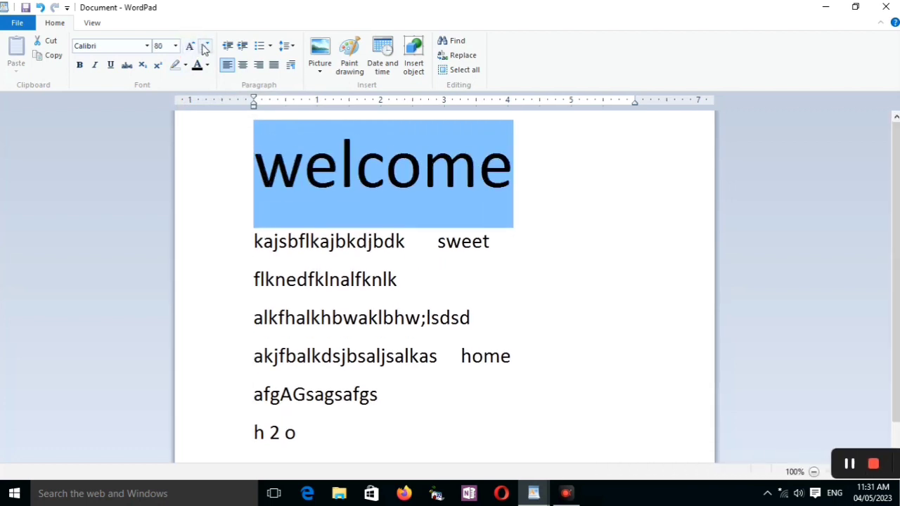
pyautogui.click(205, 46)
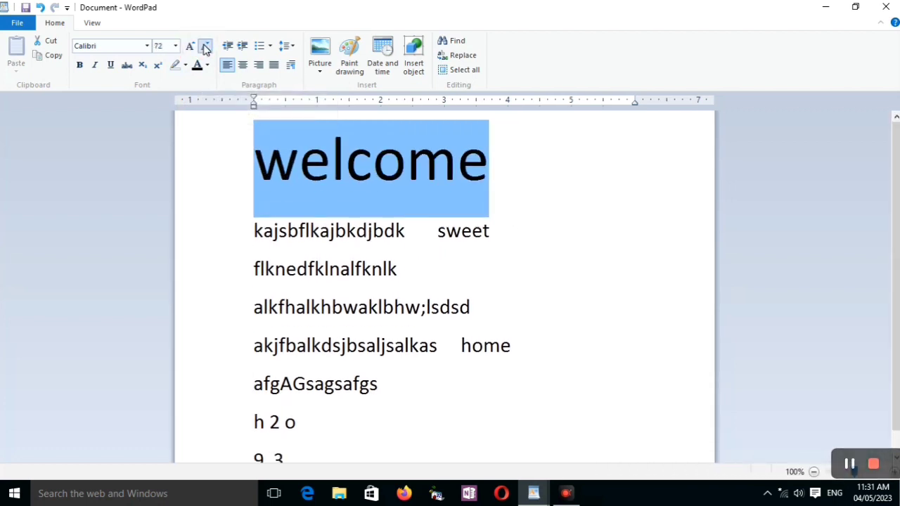
pyautogui.click(205, 46)
pyautogui.click(205, 47)
pyautogui.click(205, 47)
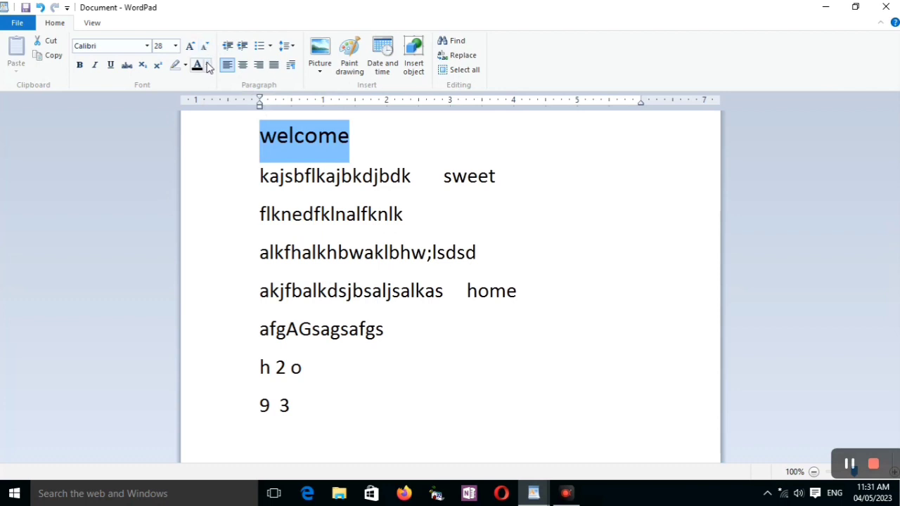
# Colour the word "welcome" purple and restore its text colour to Automatic.
pyautogui.click(206, 65)
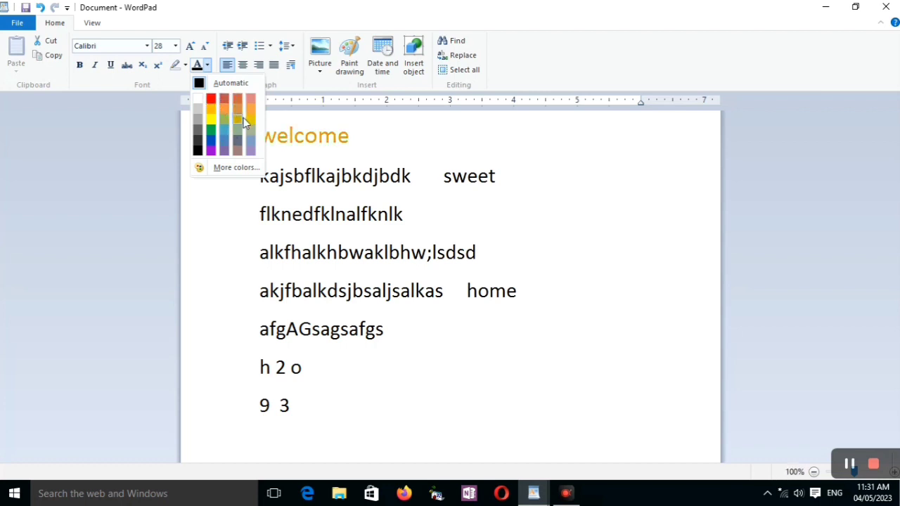
pyautogui.click(210, 151)
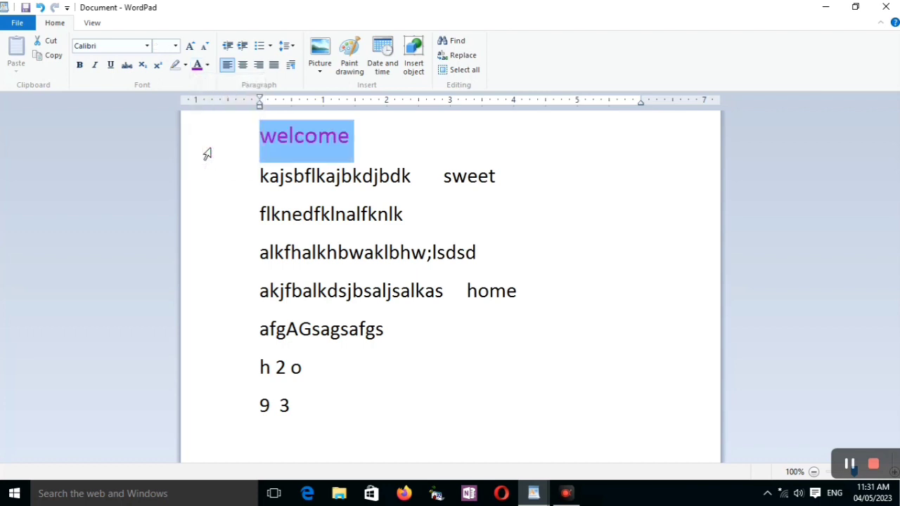
pyautogui.click(207, 64)
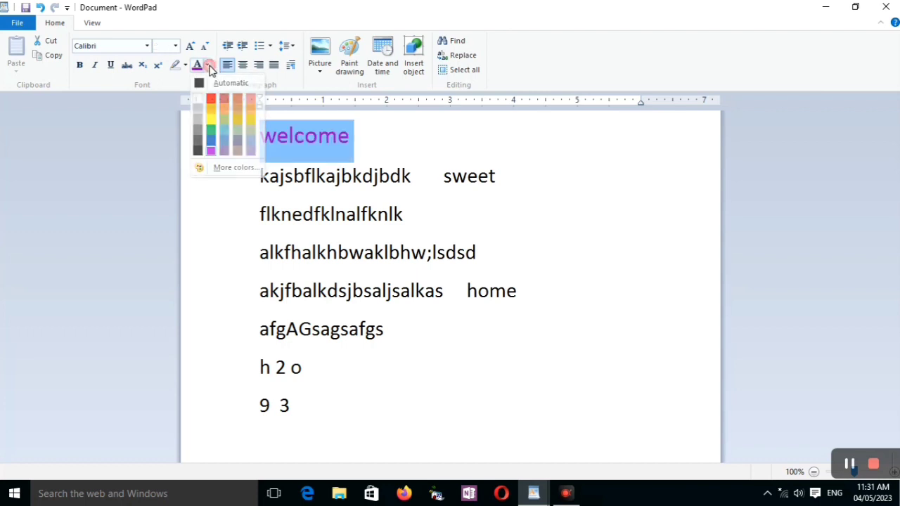
pyautogui.click(207, 64)
pyautogui.click(207, 64)
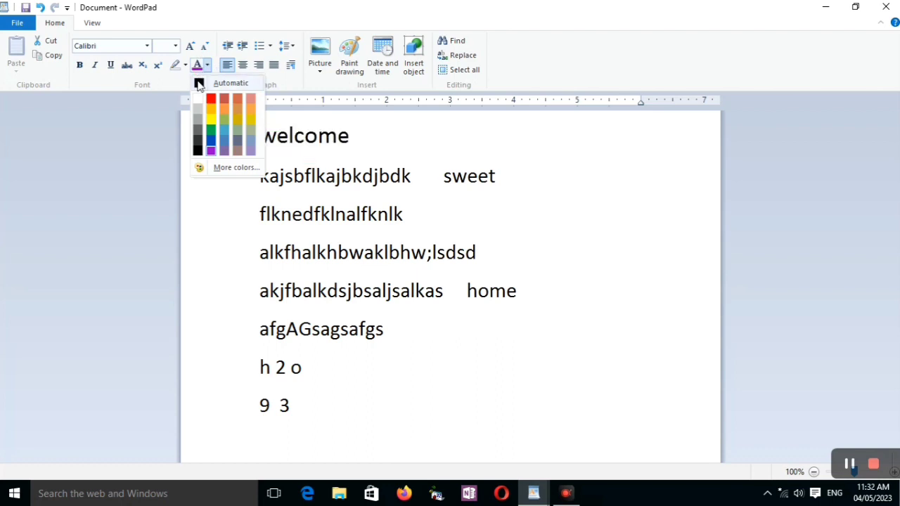
pyautogui.click(199, 84)
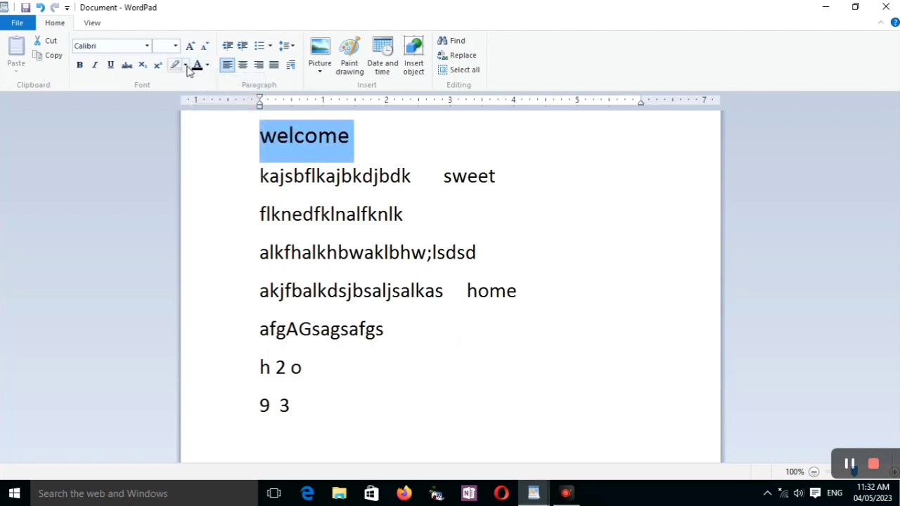
# Highlight the word "welcome" on the first line in yellow.
pyautogui.click(185, 65)
pyautogui.click(177, 85)
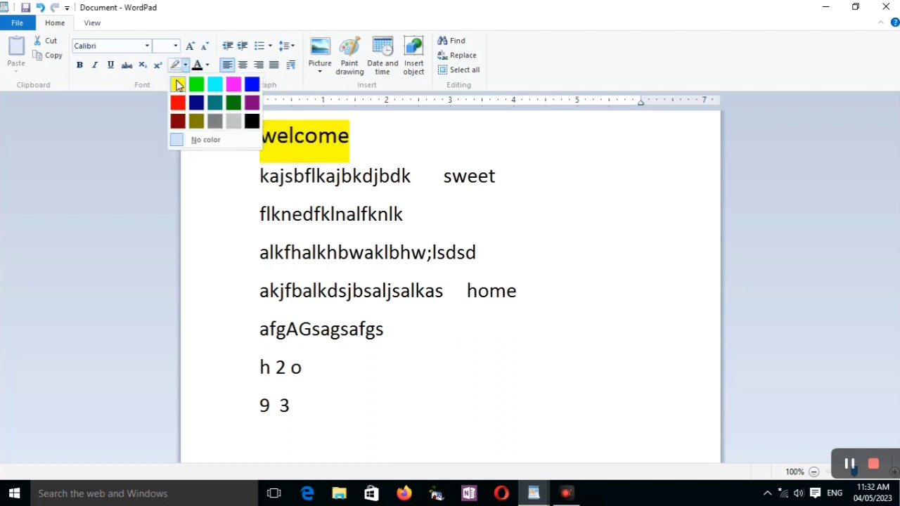
pyautogui.click(177, 85)
# Highlight the word "sweet" on the second line in magenta.
pyautogui.click(473, 175)
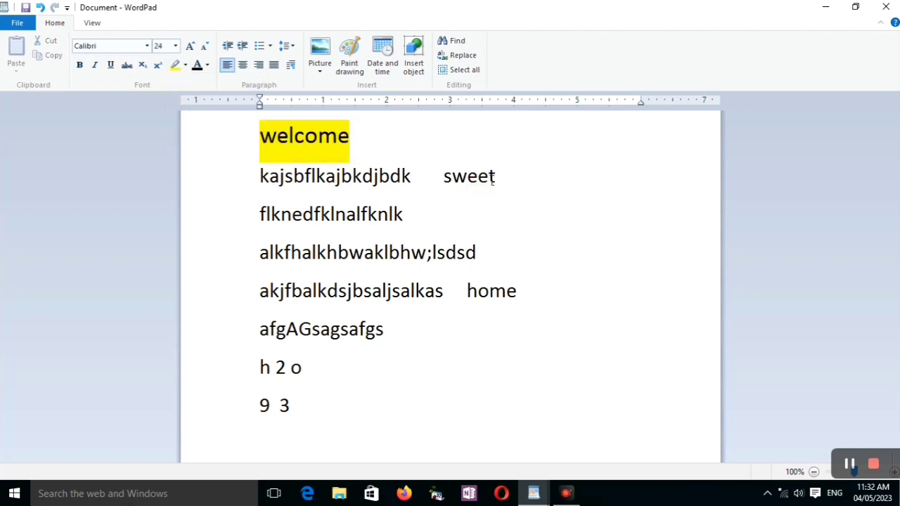
pyautogui.doubleClick(497, 179)
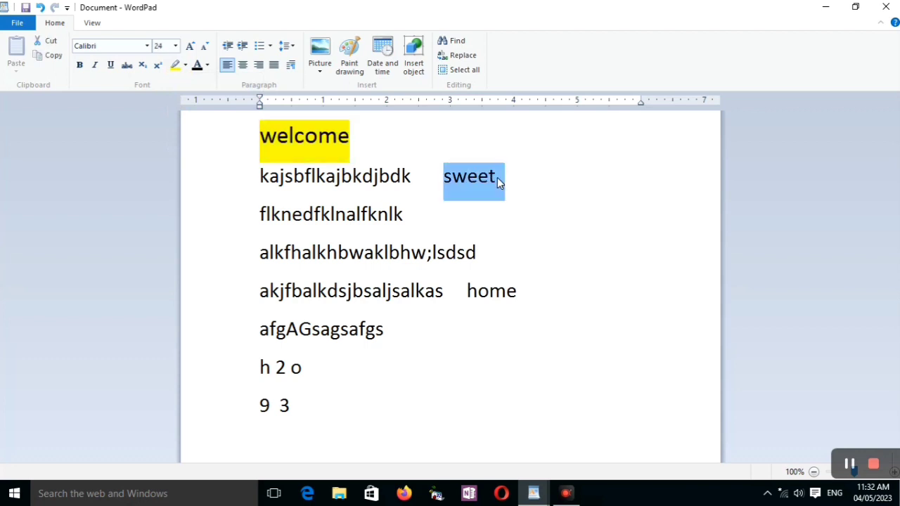
pyautogui.click(181, 68)
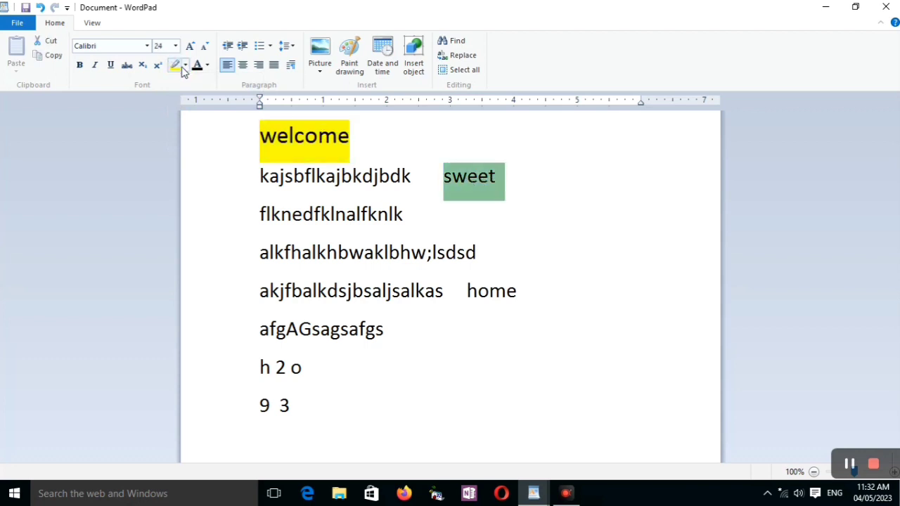
pyautogui.click(184, 66)
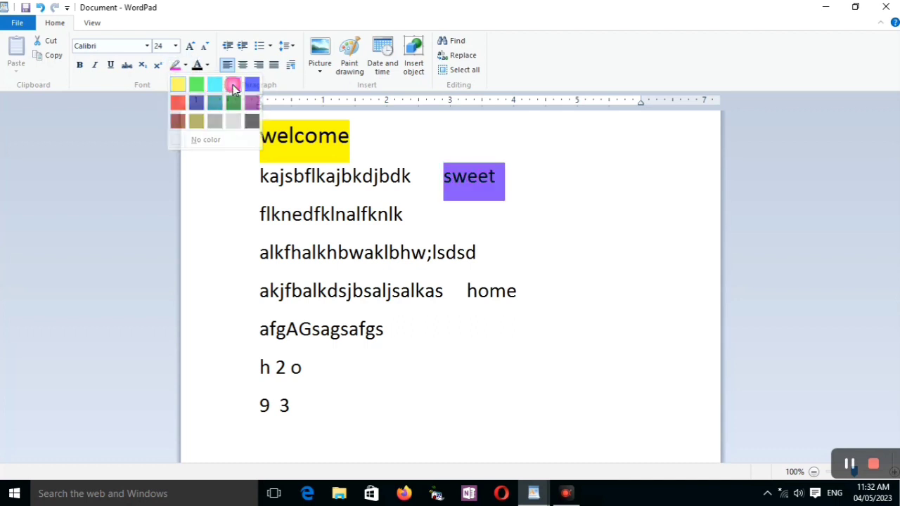
pyautogui.click(234, 85)
# Highlight the word "home" at the end of its line in dark green.
pyautogui.doubleClick(521, 297)
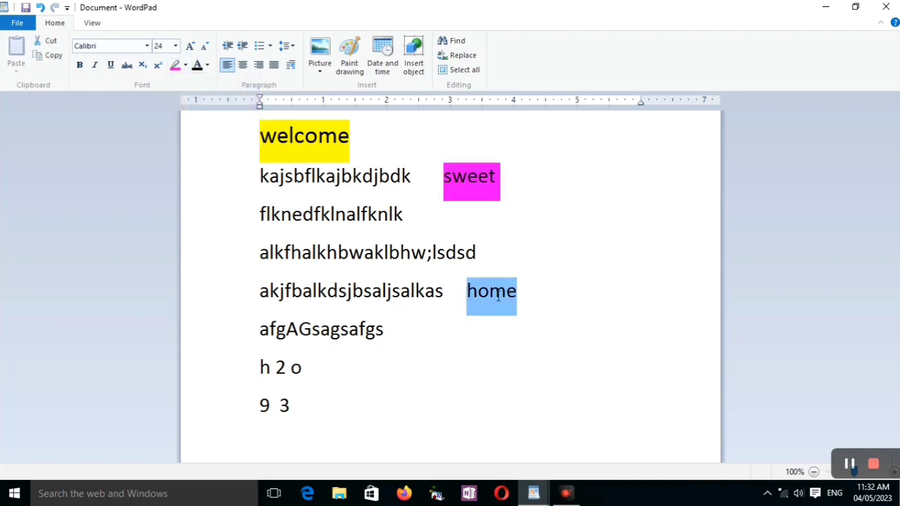
pyautogui.click(482, 291)
pyautogui.moveTo(467, 292)
pyautogui.mouseDown()
pyautogui.moveTo(513, 285)
pyautogui.moveTo(469, 291)
pyautogui.mouseUp()
pyautogui.click(530, 288)
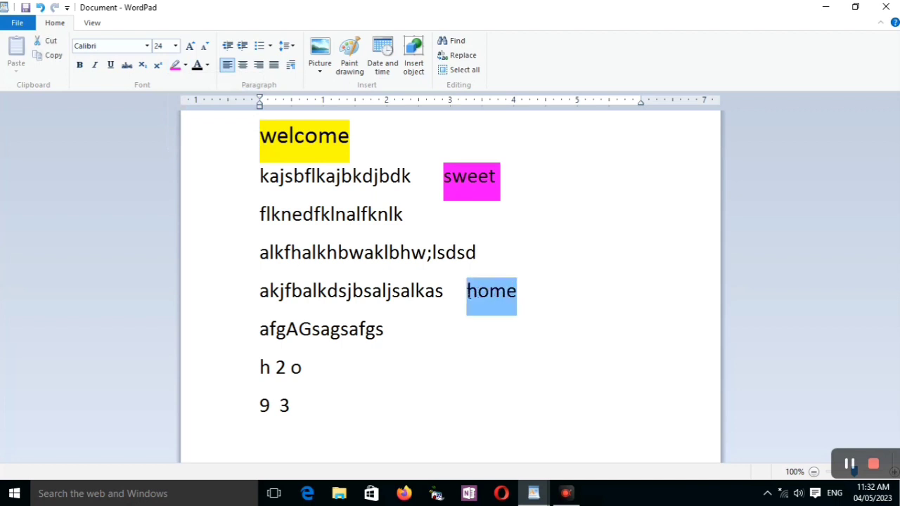
pyautogui.click(175, 65)
pyautogui.click(185, 66)
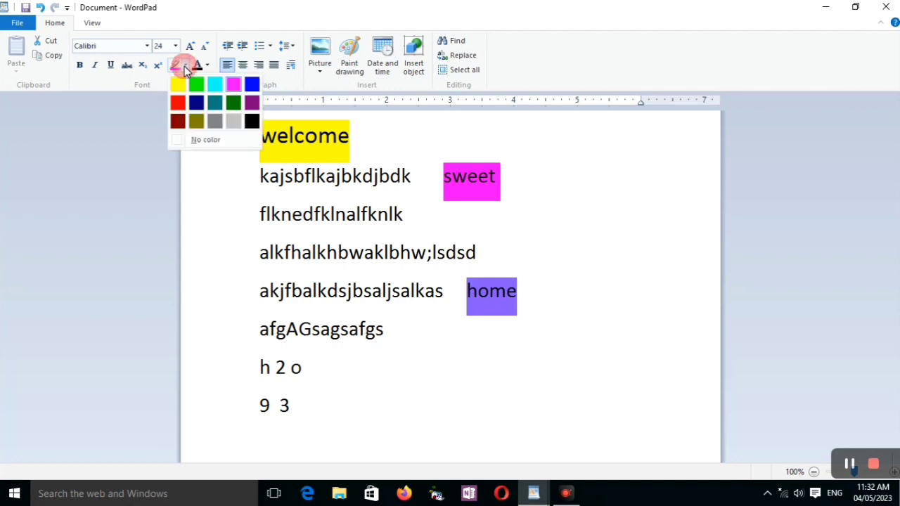
pyautogui.click(234, 106)
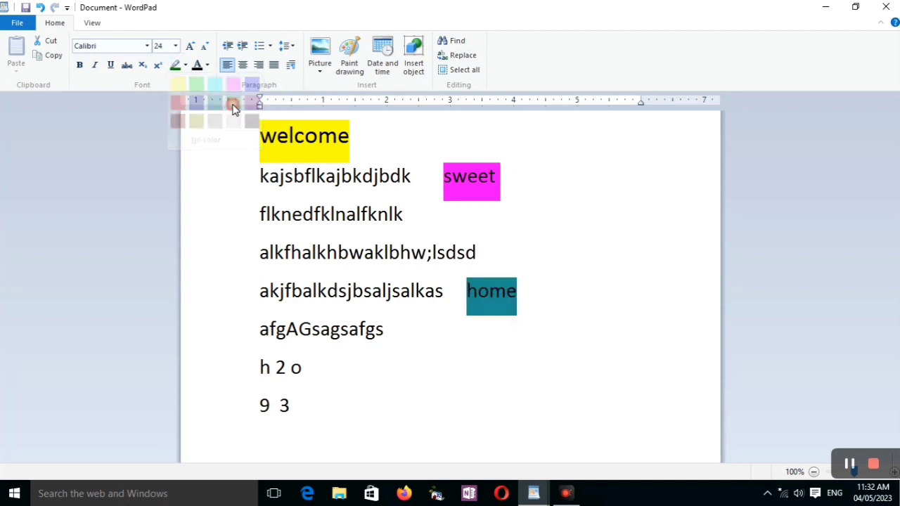
pyautogui.click(518, 259)
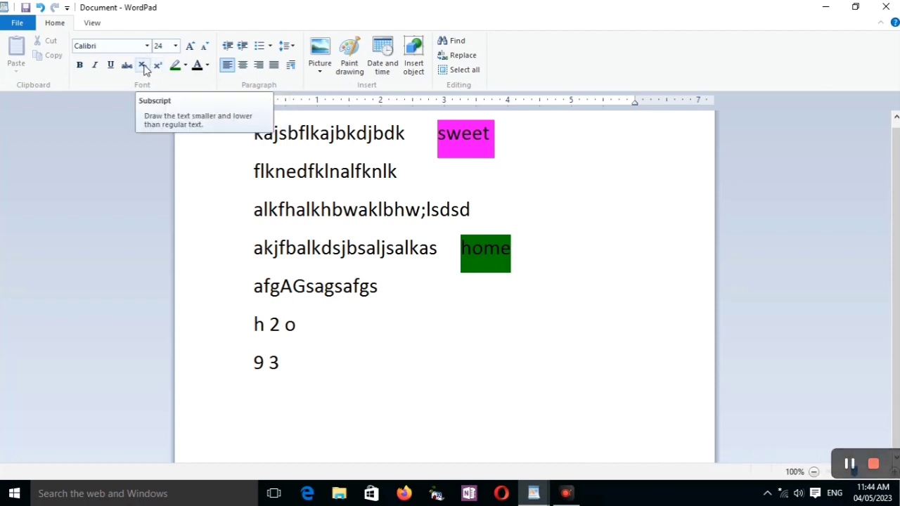
# Format the 2 in the "h 2 o" line as subscript.
pyautogui.doubleClick(284, 326)
pyautogui.tripleClick(278, 324)
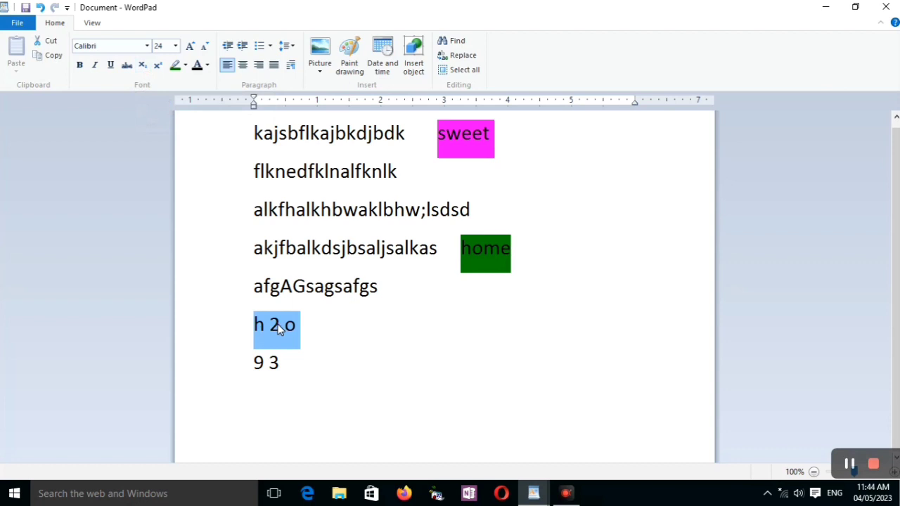
pyautogui.doubleClick(278, 327)
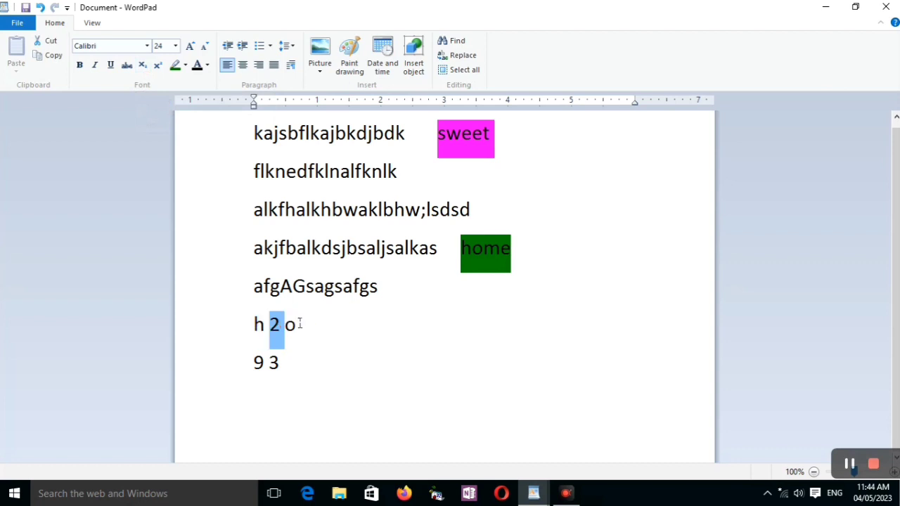
pyautogui.click(143, 66)
pyautogui.click(300, 341)
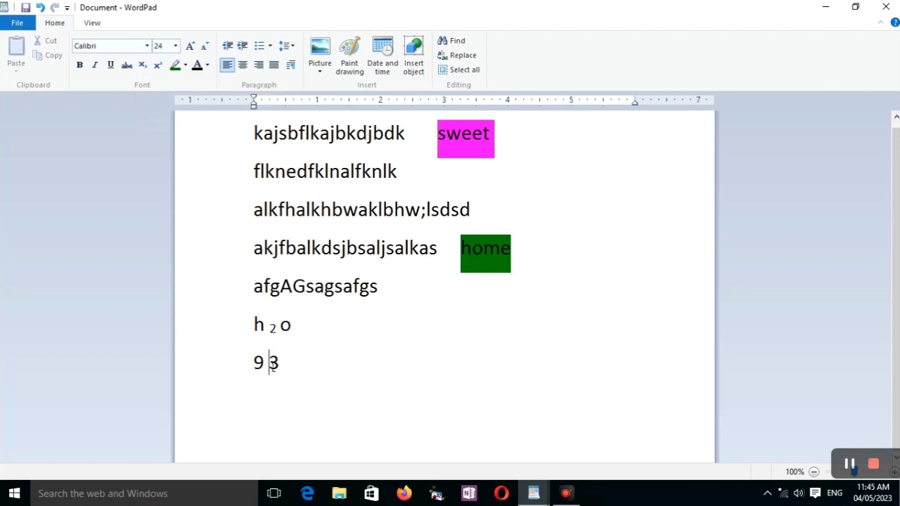
# Format the 3 in the "9 3" line as superscript.
pyautogui.moveTo(270, 362); pyautogui.dragTo(280, 363)
pyautogui.click(276, 363)
pyautogui.click(278, 363)
pyautogui.tripleClick(278, 363)
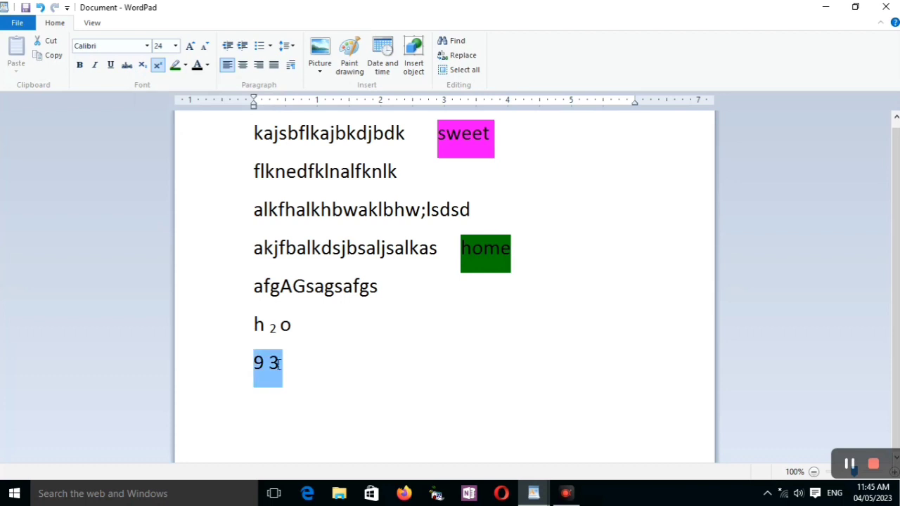
pyautogui.click(278, 363)
pyautogui.tripleClick(279, 362)
pyautogui.click(295, 366)
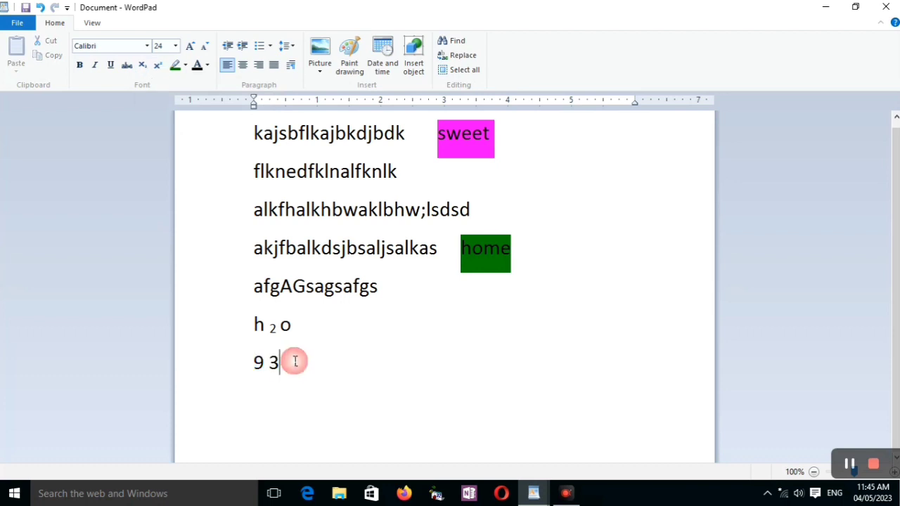
pyautogui.hotkey('ctrl', 'shift', '=')
pyautogui.tripleClick(279, 363)
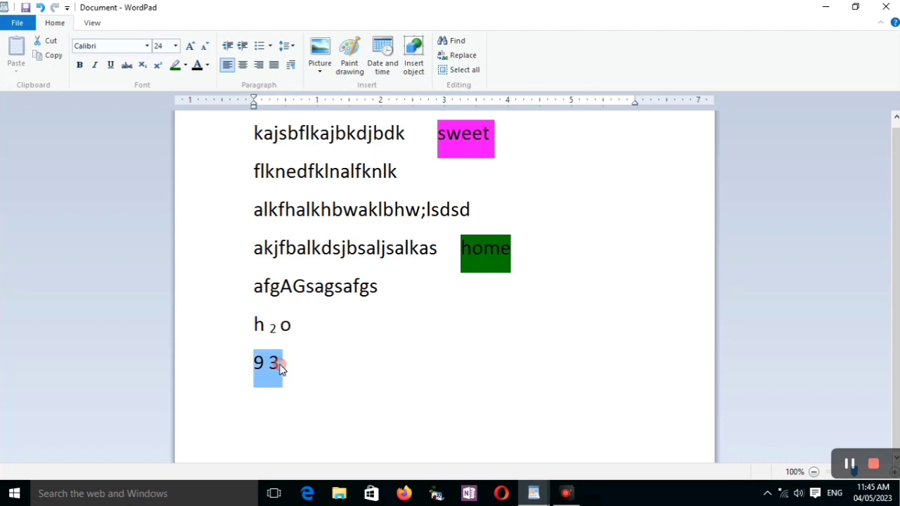
pyautogui.click(284, 363)
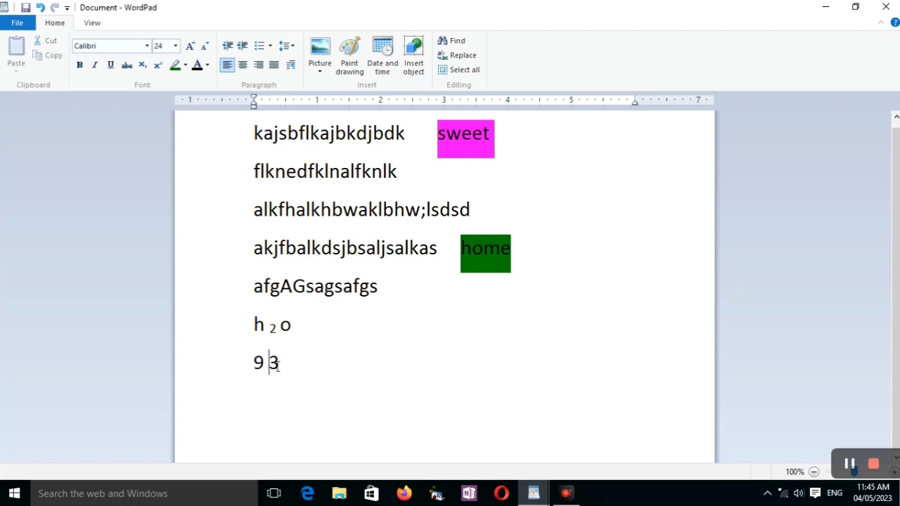
pyautogui.click(278, 366)
pyautogui.moveTo(271, 365); pyautogui.dragTo(281, 368)
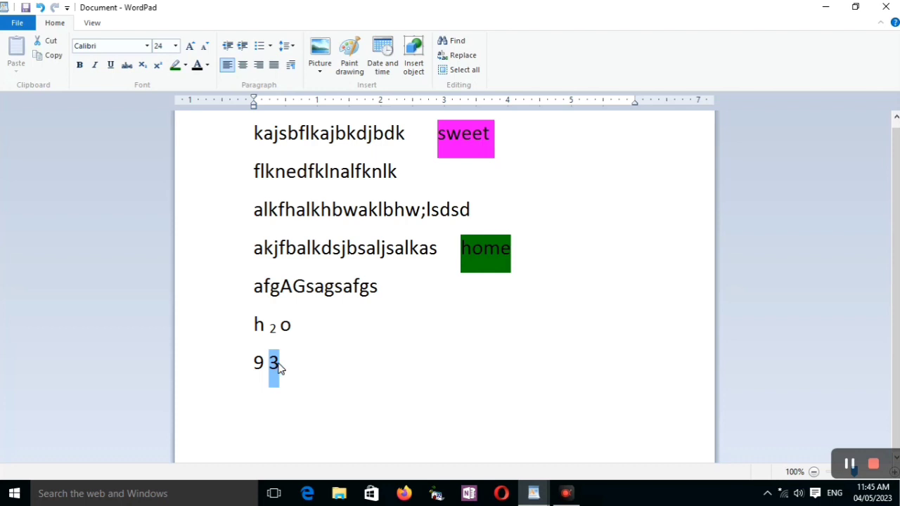
pyautogui.click(159, 68)
pyautogui.click(287, 361)
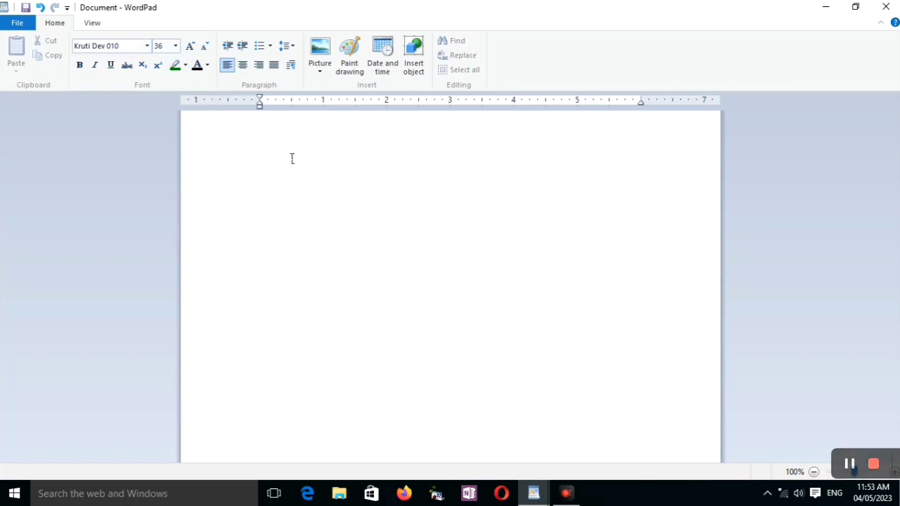
# Write the opening Hindi words "मेरा नाम" in the blank document using the Kruti Dev 010 font at size 36.
pyautogui.write('e')
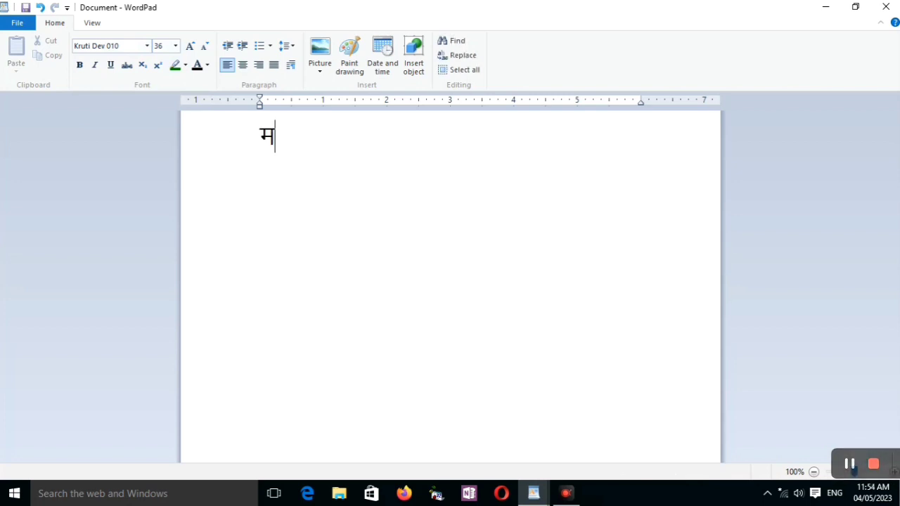
pyautogui.write('sjk uke ')
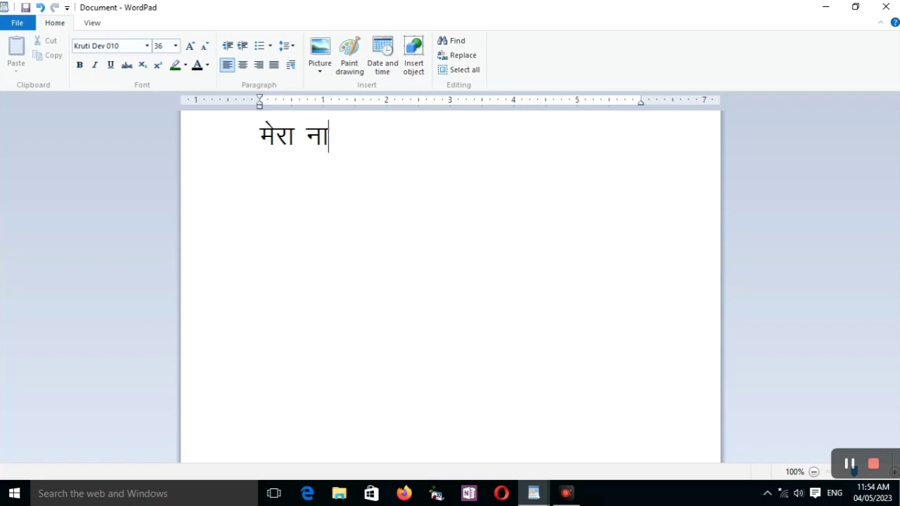
pyautogui.write('u')
pyautogui.press('BackSpace')
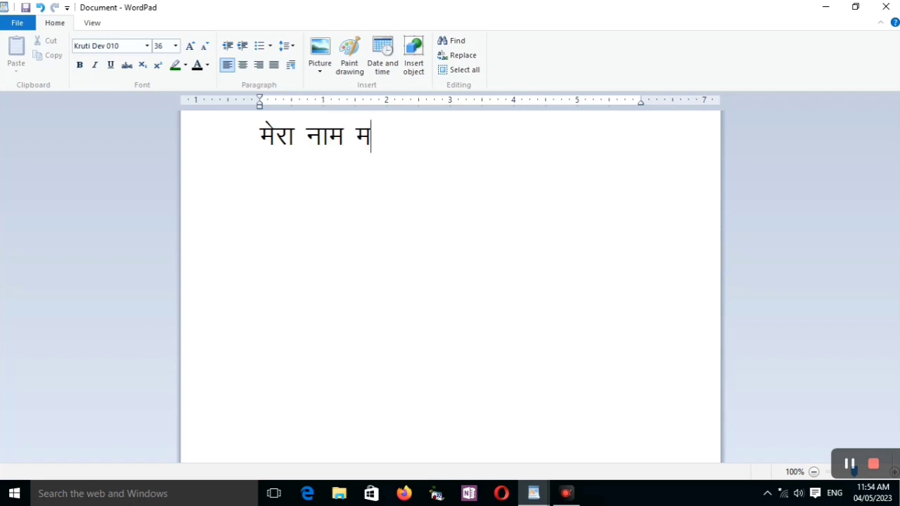
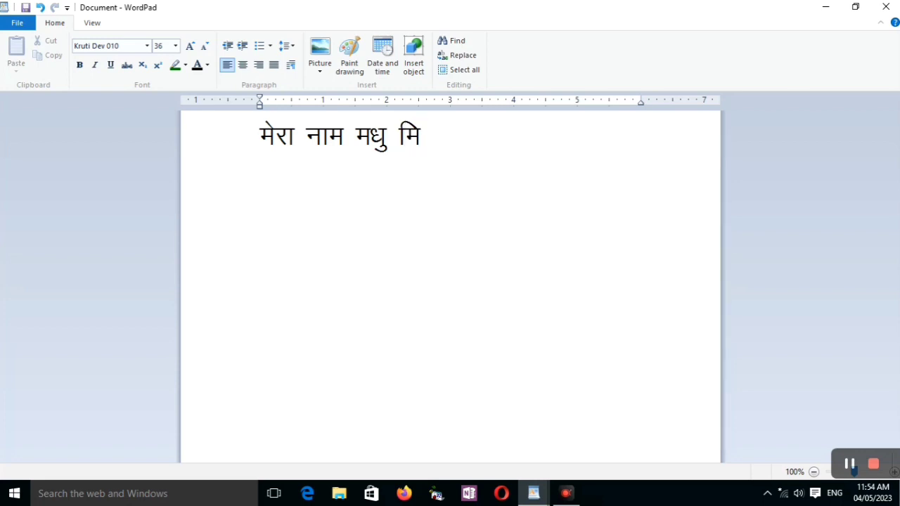
# Enter the person's full name in Hindi after "मेरा नाम".
pyautogui.press('capslock')
pyautogui.press('capslock')
# Complete the Hindi sentence with the word "है" and a closing danda.
pyautogui.press('BackSpace')
pyautogui.write('g')
pyautogui.press('capslock')
pyautogui.write('S')
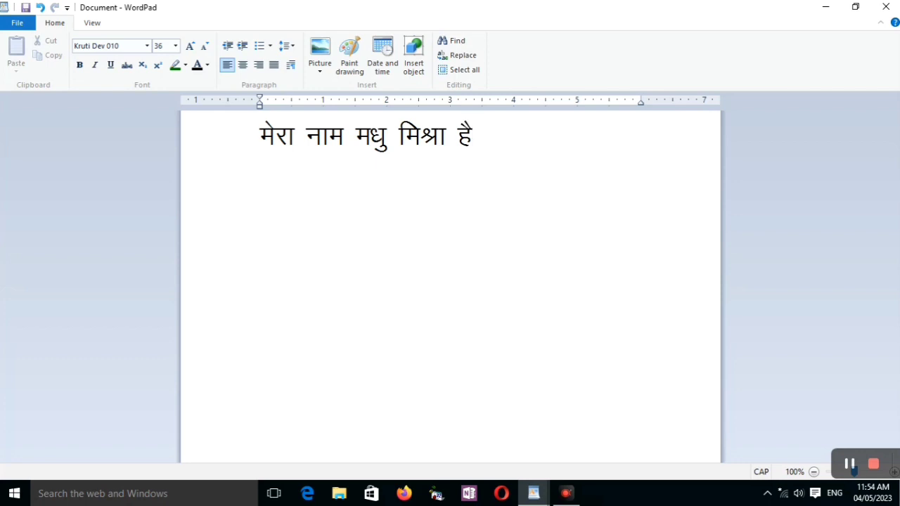
pyautogui.press('capslock')
pyautogui.press('capslock')
pyautogui.write('A')
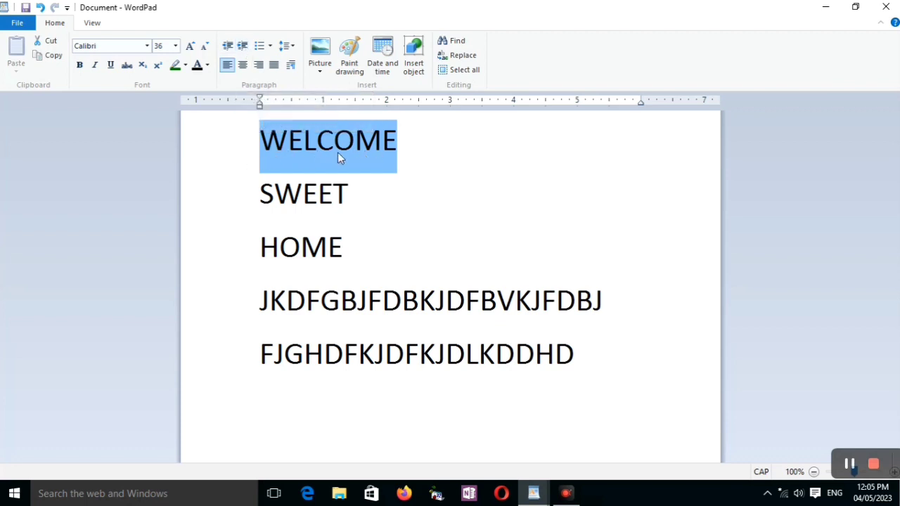
# Increase the indent of the WELCOME line by several levels.
pyautogui.click(241, 47)
pyautogui.click(240, 47)
pyautogui.click(240, 47)
pyautogui.click(240, 47)
pyautogui.click(241, 47)
pyautogui.click(240, 47)
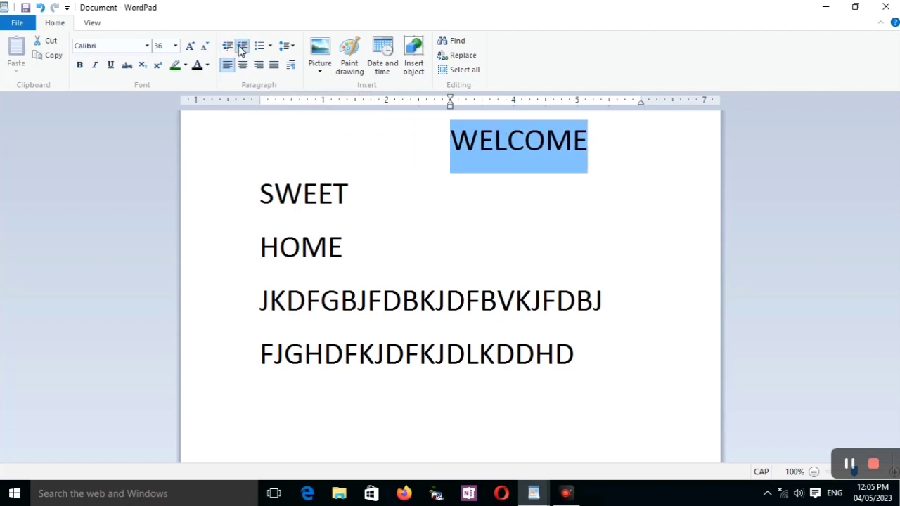
pyautogui.click(240, 47)
# Decrease the indent of the WELCOME line back to the left margin.
pyautogui.click(230, 49)
pyautogui.click(230, 49)
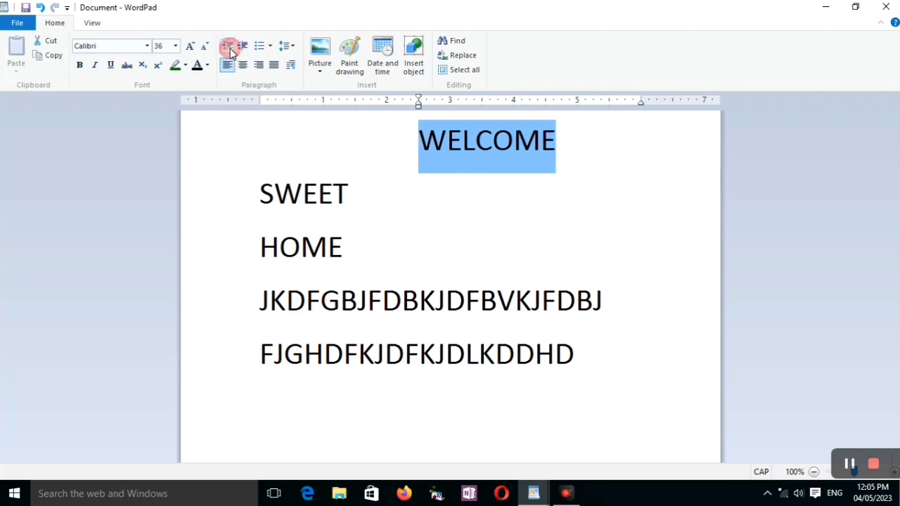
pyautogui.click(229, 49)
pyautogui.click(230, 49)
pyautogui.click(229, 49)
pyautogui.click(229, 49)
pyautogui.click(229, 49)
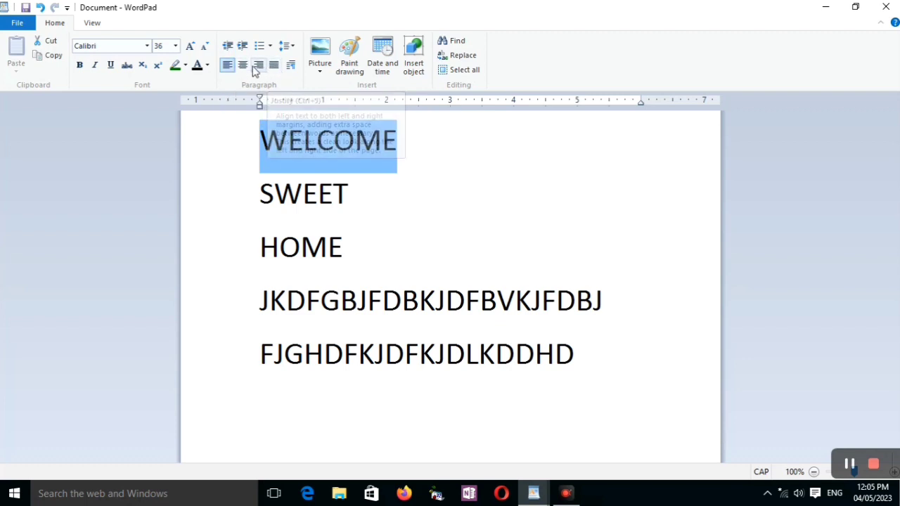
# Try centre and right alignment on the WELCOME line, ending with justified alignment.
pyautogui.click(242, 66)
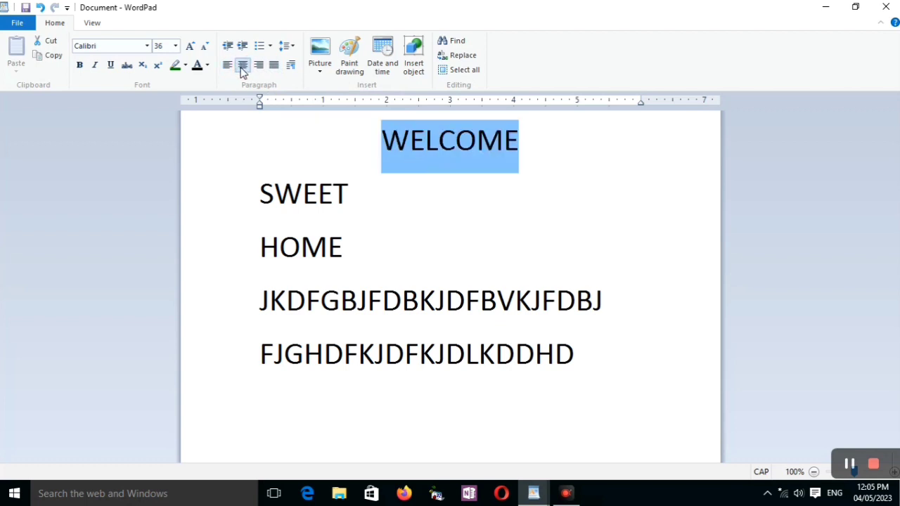
pyautogui.click(257, 66)
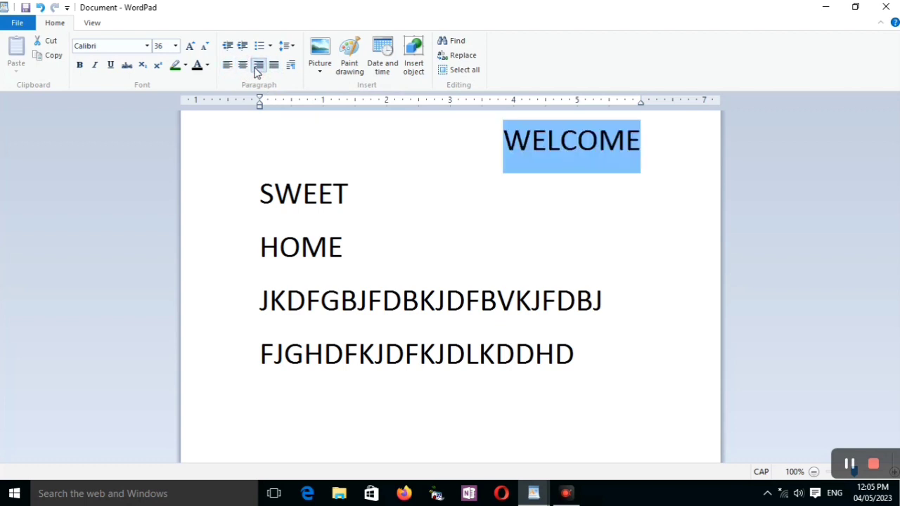
pyautogui.click(274, 66)
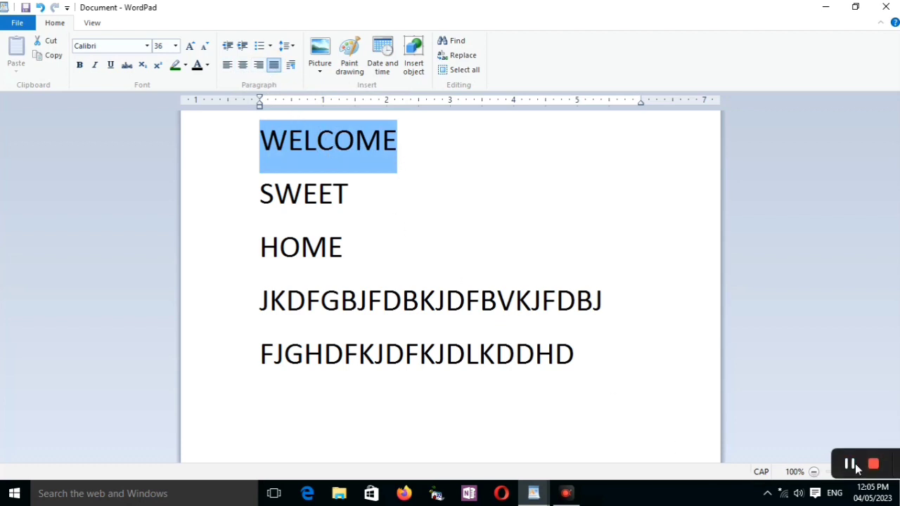
pyautogui.click(874, 466)
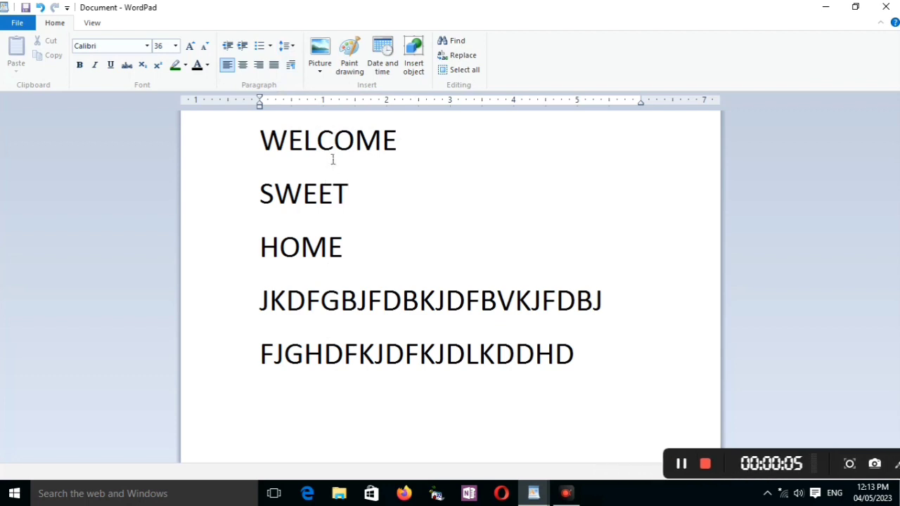
# Set the line spacing of the SWEET line to 1.15.
pyautogui.click(294, 48)
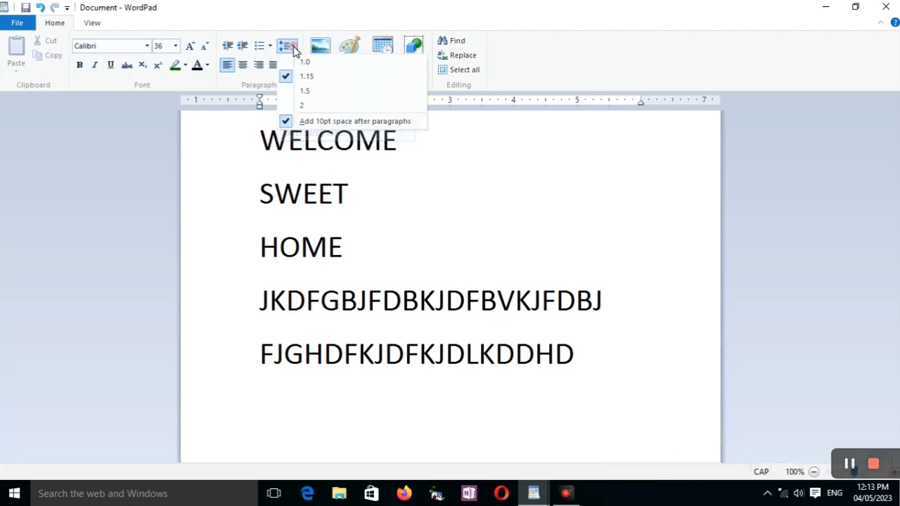
pyautogui.click(318, 77)
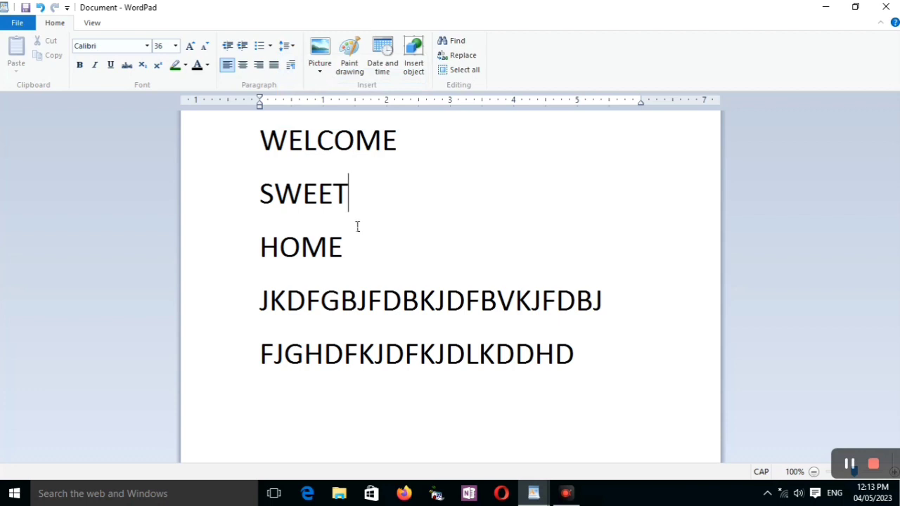
# Turn the WELCOME line into a bulleted list item with round bullets.
pyautogui.click(410, 145)
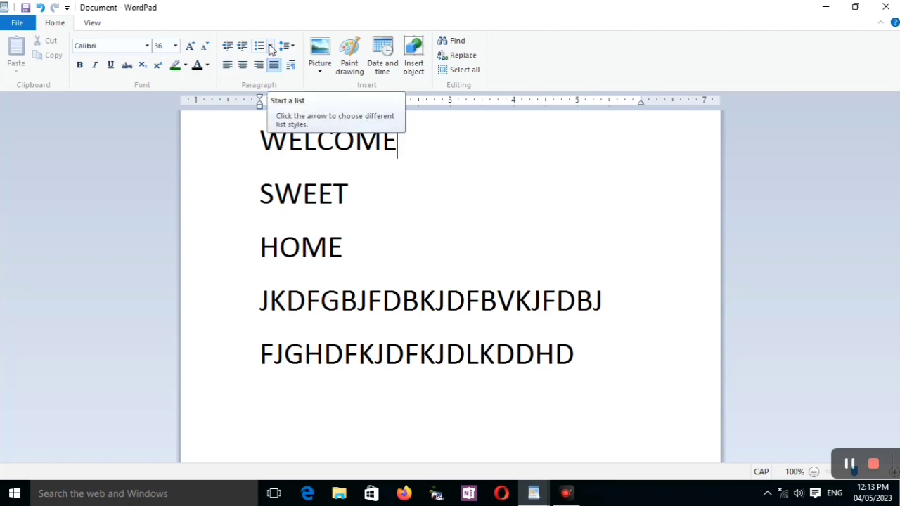
pyautogui.click(271, 47)
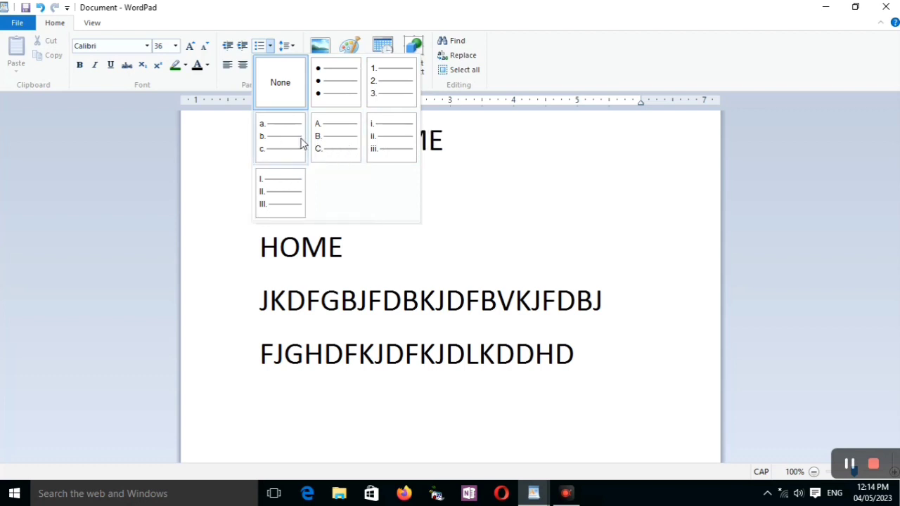
pyautogui.click(327, 90)
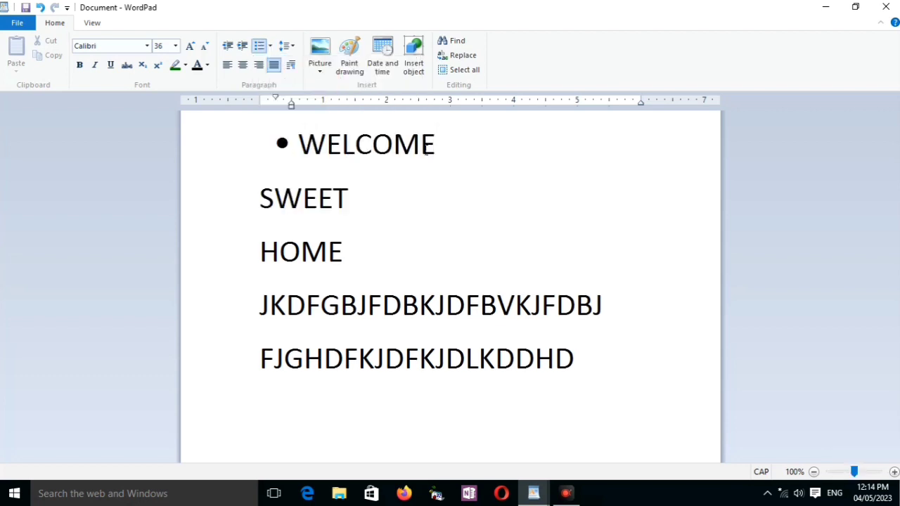
# Add the bulleted items GF and SGSF below WELCOME, and set the list style of the last one to None.
pyautogui.press('Return')
pyautogui.write('GF')
pyautogui.press('Return')
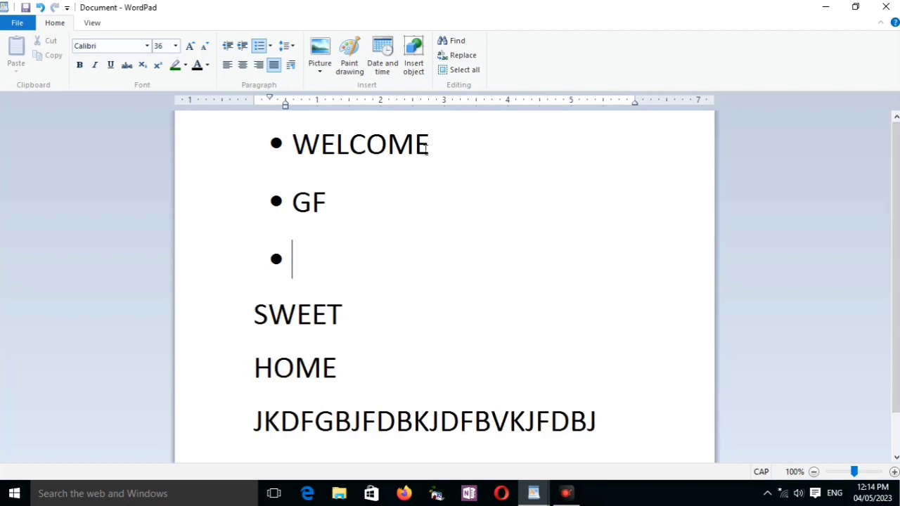
pyautogui.write('SGSF')
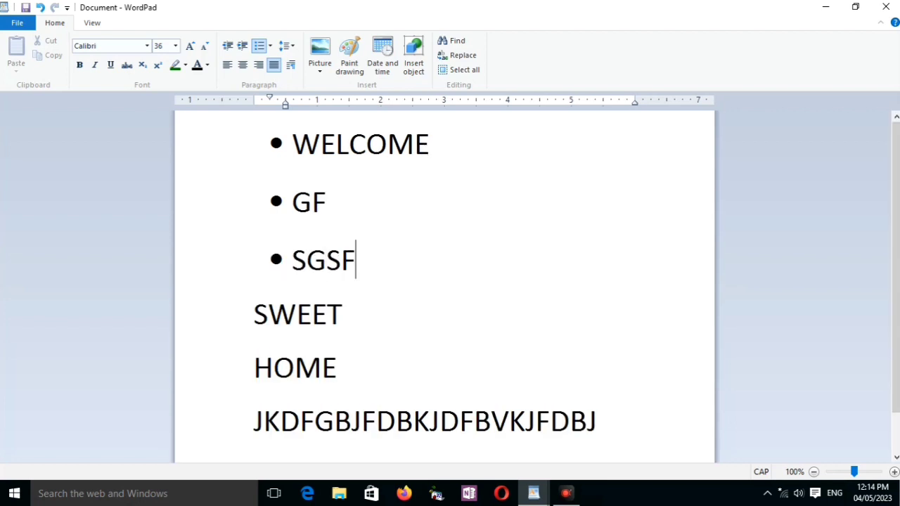
pyautogui.click(268, 46)
pyautogui.click(272, 75)
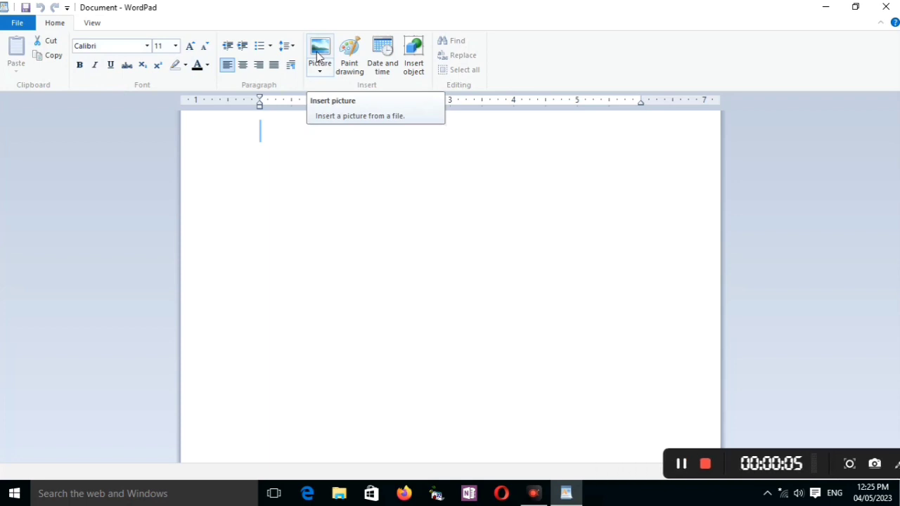
# Insert the blue star picture from the Desktop folder into the blank document.
pyautogui.click(318, 56)
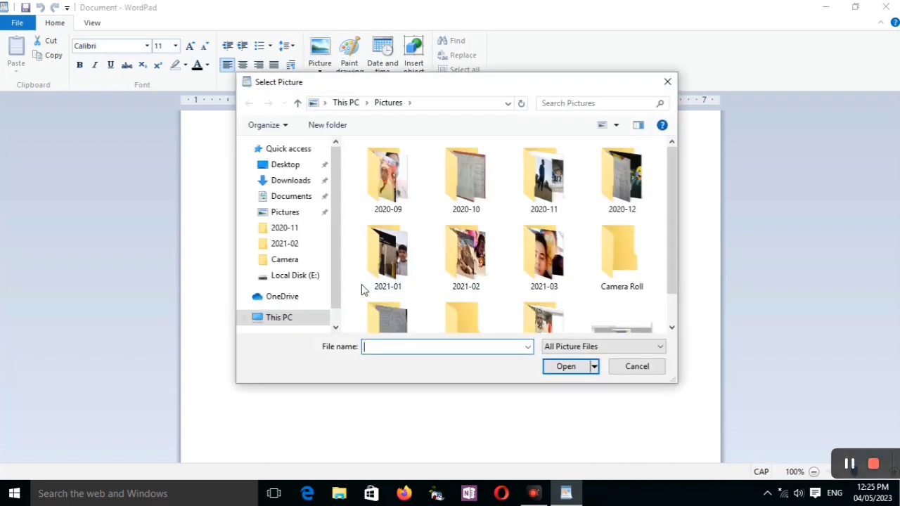
pyautogui.click(298, 166)
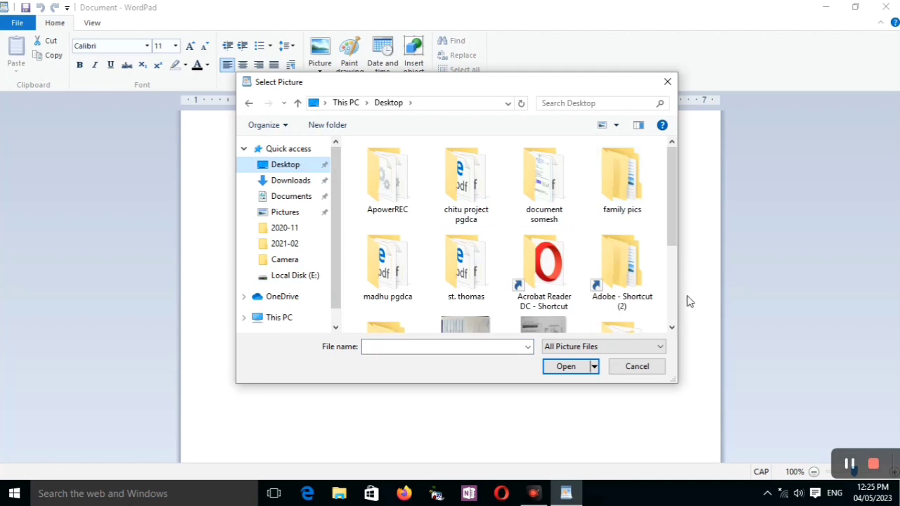
pyautogui.click(673, 328)
pyautogui.click(673, 328)
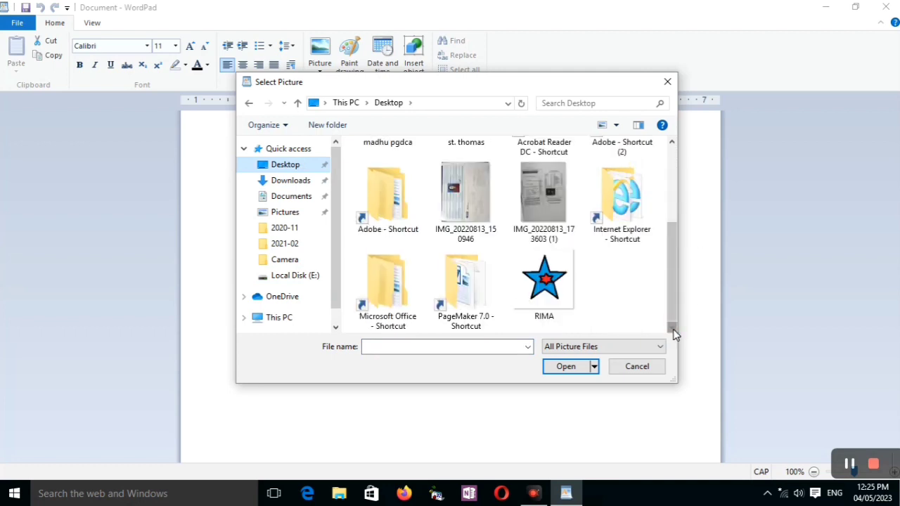
pyautogui.click(562, 296)
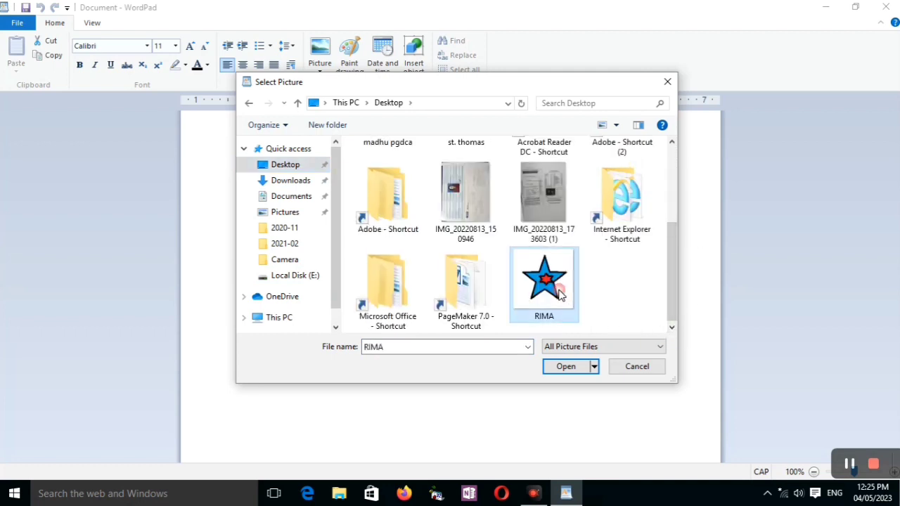
pyautogui.click(566, 367)
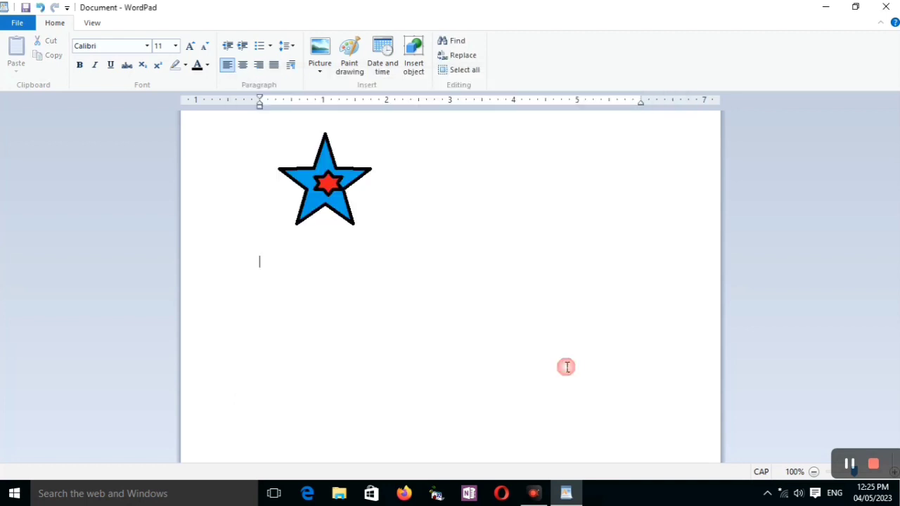
pyautogui.click(466, 335)
# Start a Paint drawing in the document and draw a large hexagon with a small five-point star inside it.
pyautogui.click(349, 56)
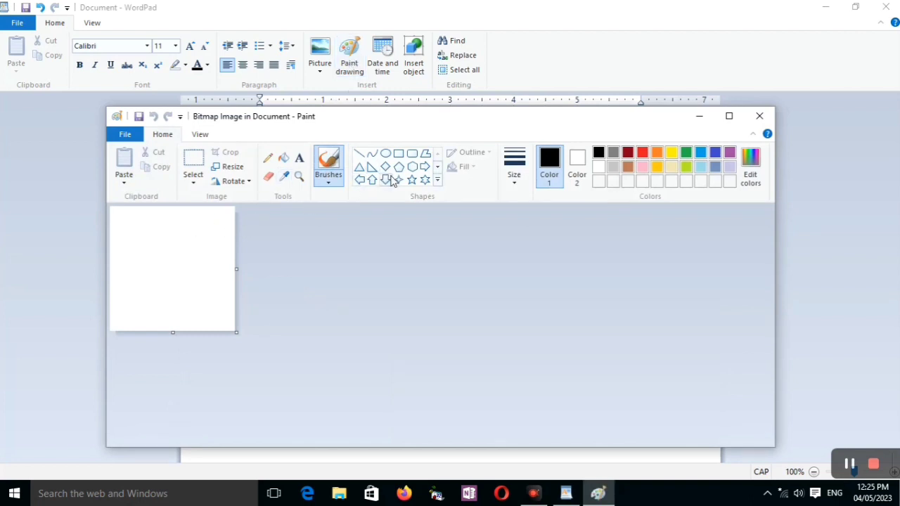
pyautogui.click(411, 168)
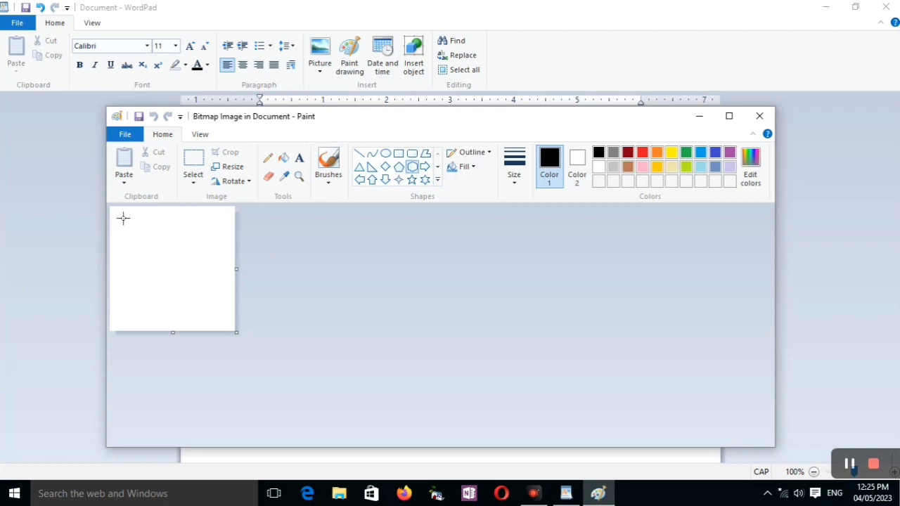
pyautogui.moveTo(123, 218); pyautogui.dragTo(225, 320)
pyautogui.click(412, 181)
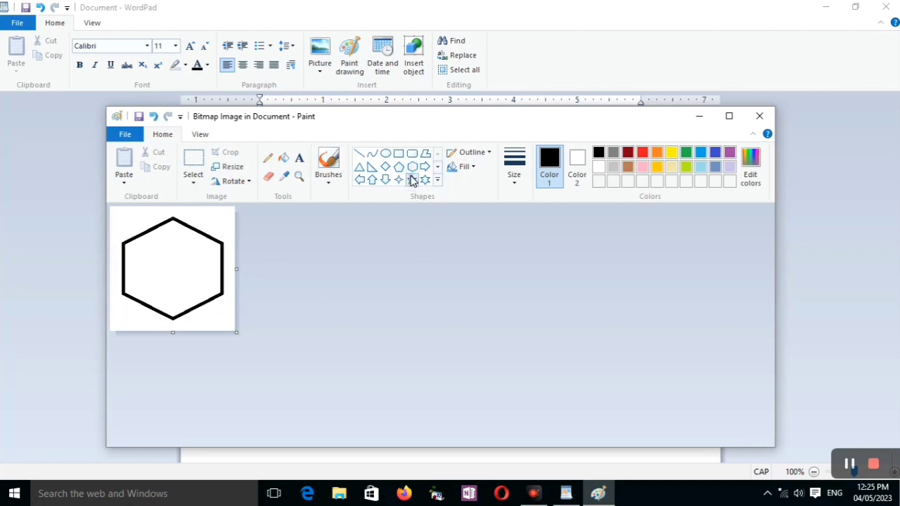
pyautogui.moveTo(151, 242); pyautogui.dragTo(191, 282)
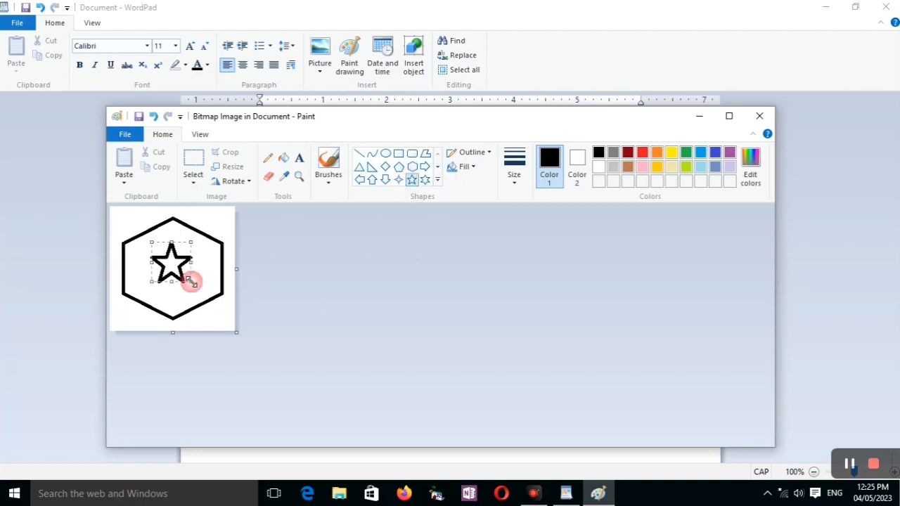
# Fill the hexagon with orange and the inner star with blue, and return the drawing to the WordPad document.
pyautogui.click(284, 159)
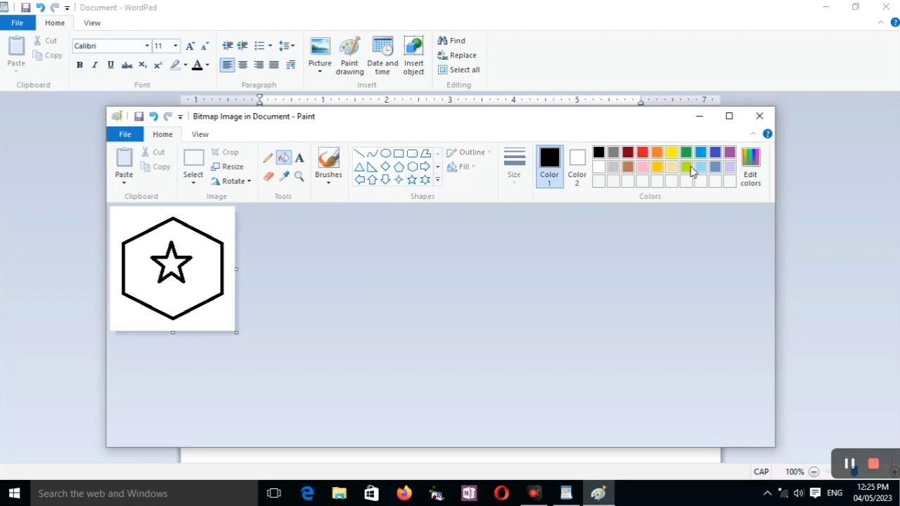
pyautogui.click(658, 152)
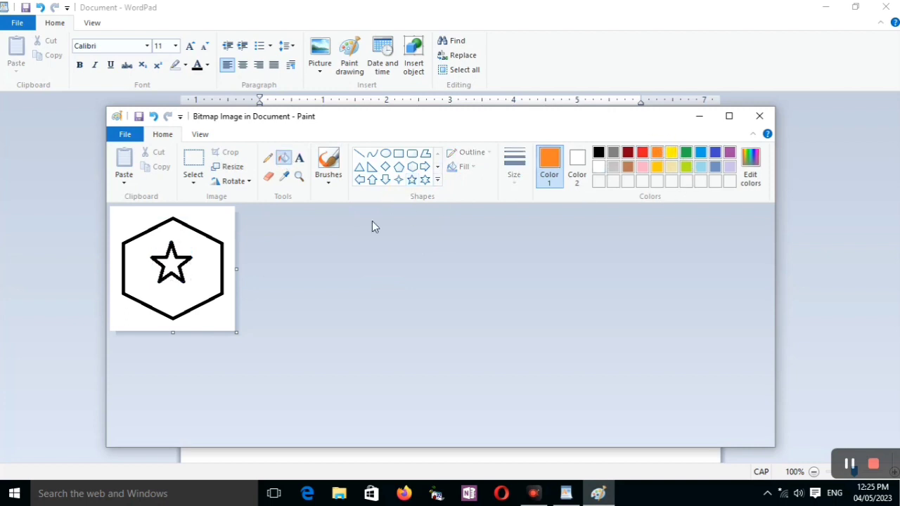
pyautogui.click(216, 248)
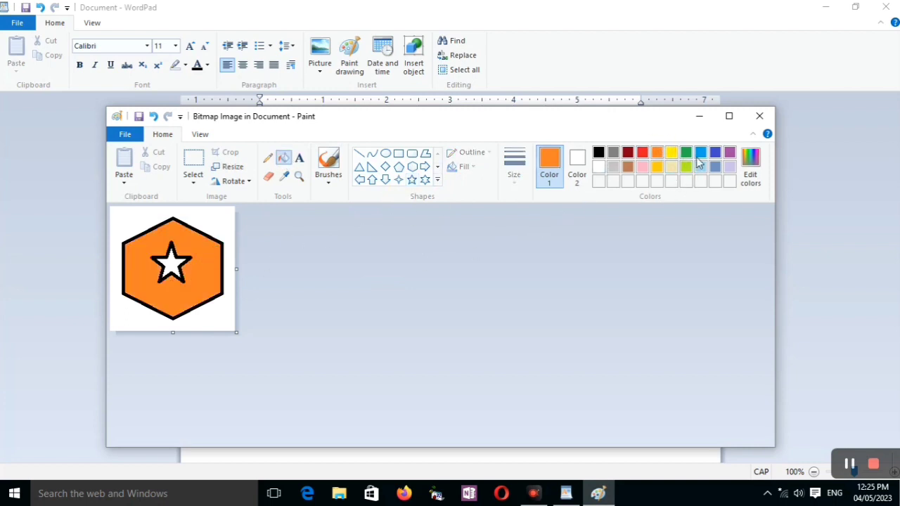
pyautogui.click(701, 153)
pyautogui.click(180, 262)
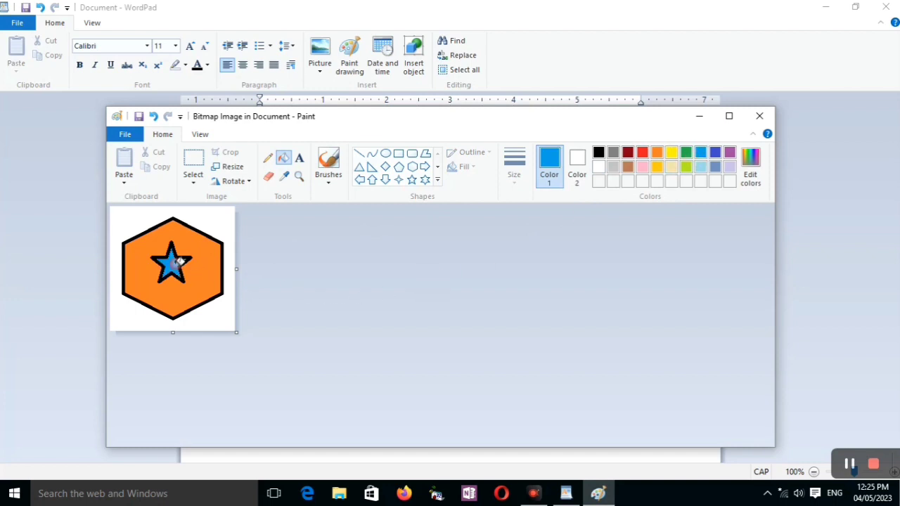
pyautogui.click(760, 117)
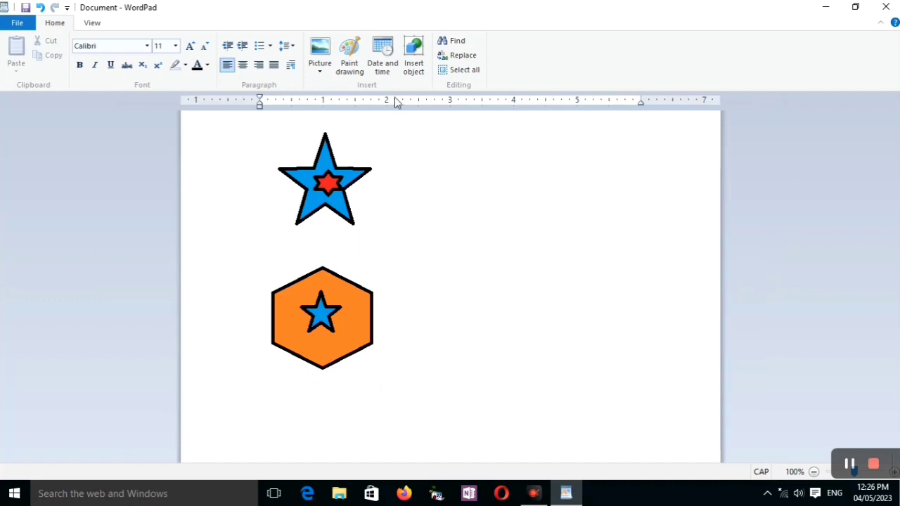
# Insert the date after the drawing in the formats 2023-05-04 and Thursday, 4 May, 2023.
pyautogui.click(382, 53)
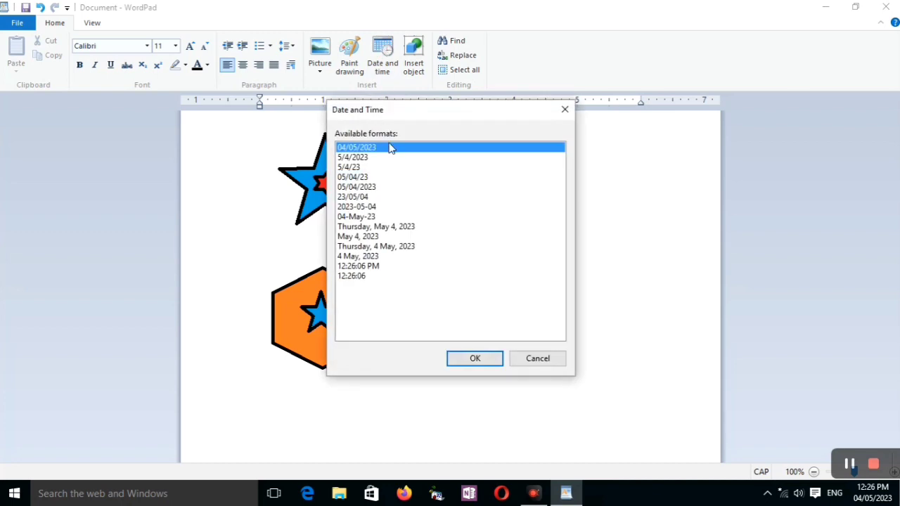
pyautogui.click(371, 207)
pyautogui.click(474, 359)
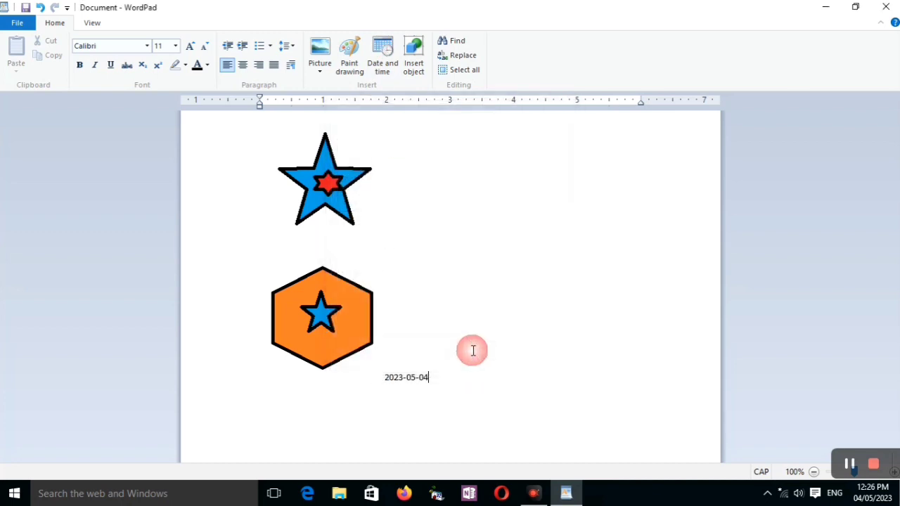
pyautogui.click(382, 72)
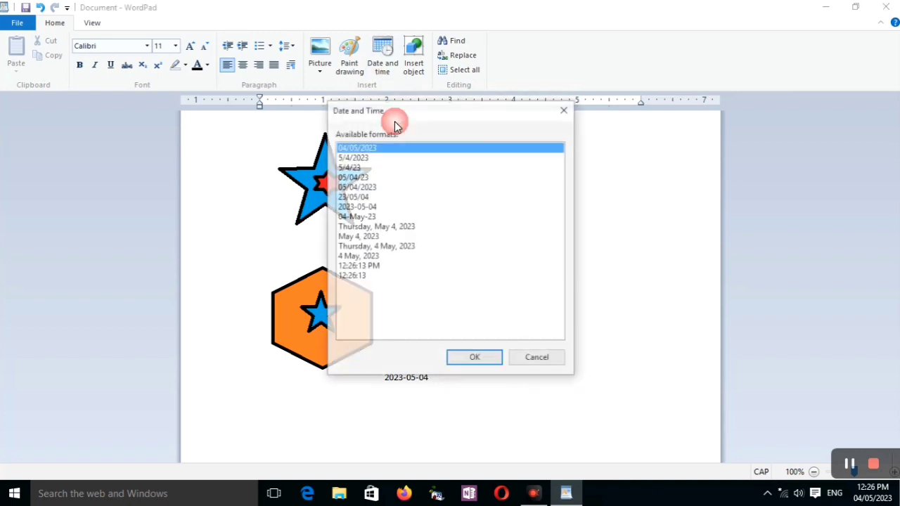
pyautogui.click(411, 247)
pyautogui.click(465, 358)
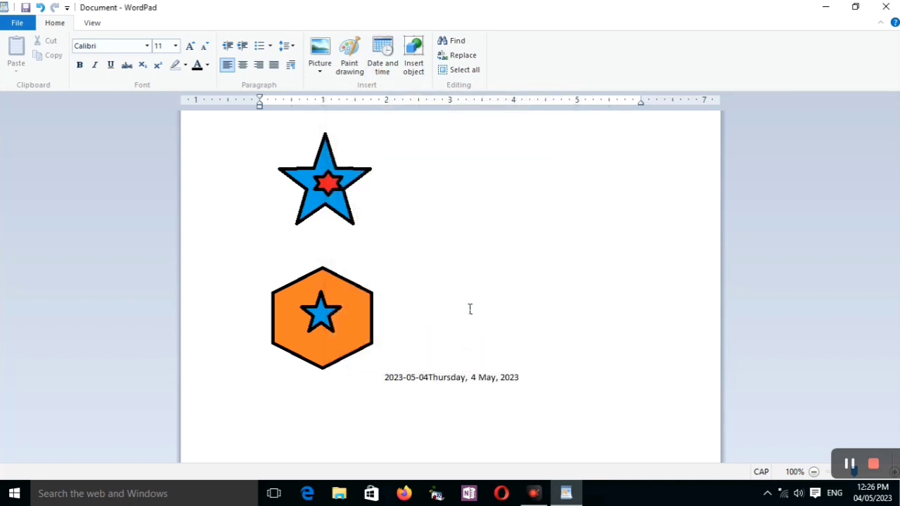
pyautogui.click(382, 70)
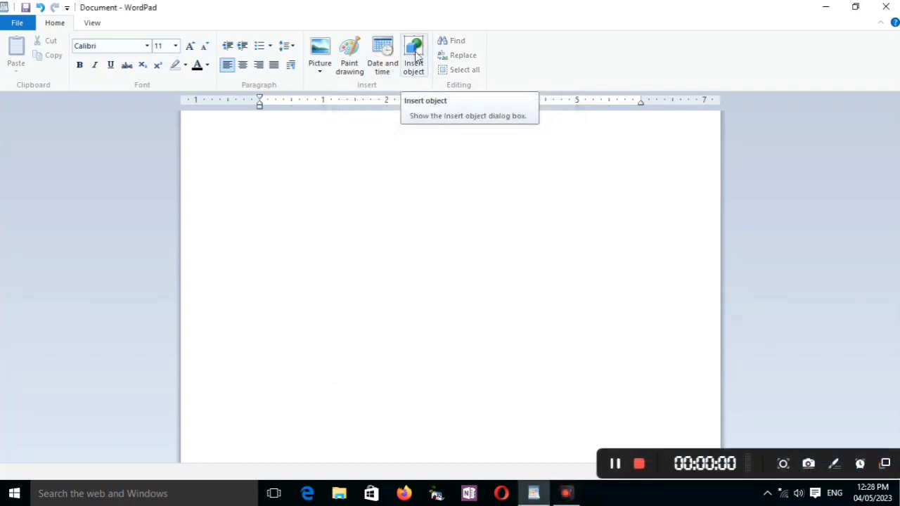
# Insert a new Microsoft Excel Worksheet object into the blank document.
pyautogui.click(415, 56)
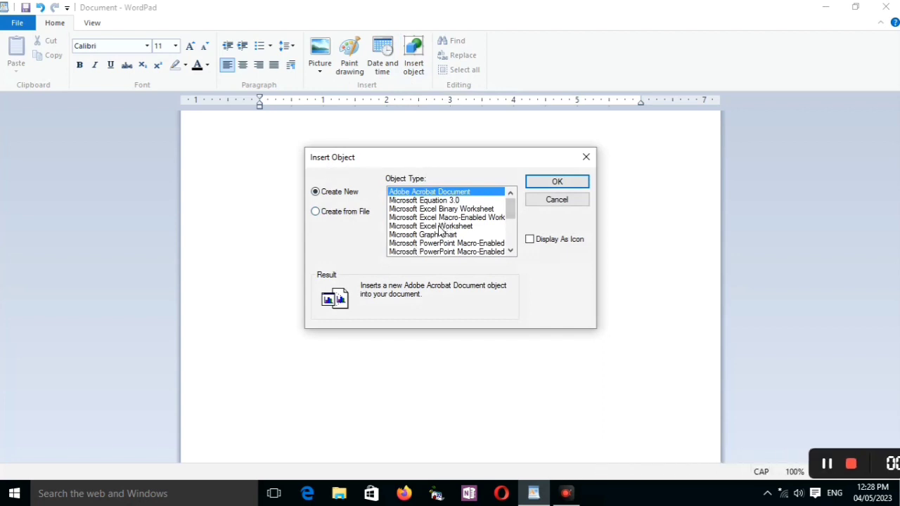
pyautogui.moveTo(510, 202)
pyautogui.mouseDown()
pyautogui.moveTo(512, 222)
pyautogui.moveTo(515, 199)
pyautogui.mouseUp()
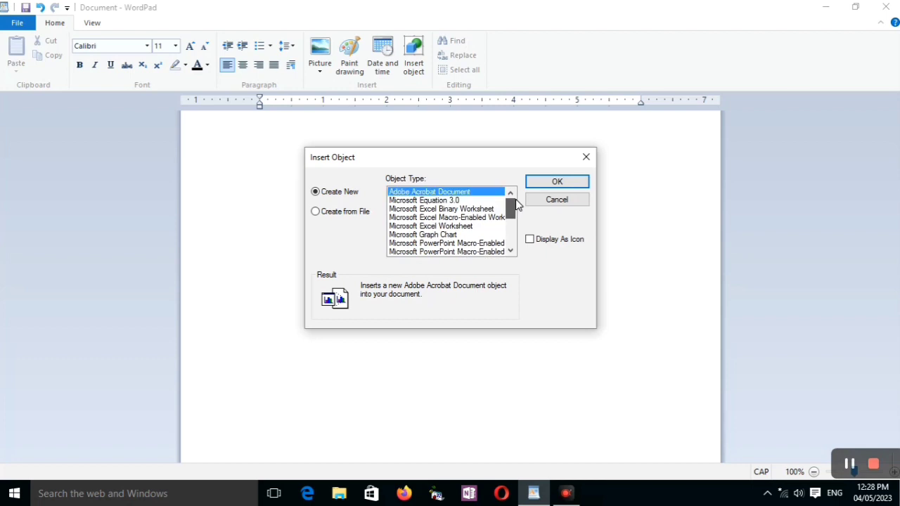
pyautogui.doubleClick(429, 226)
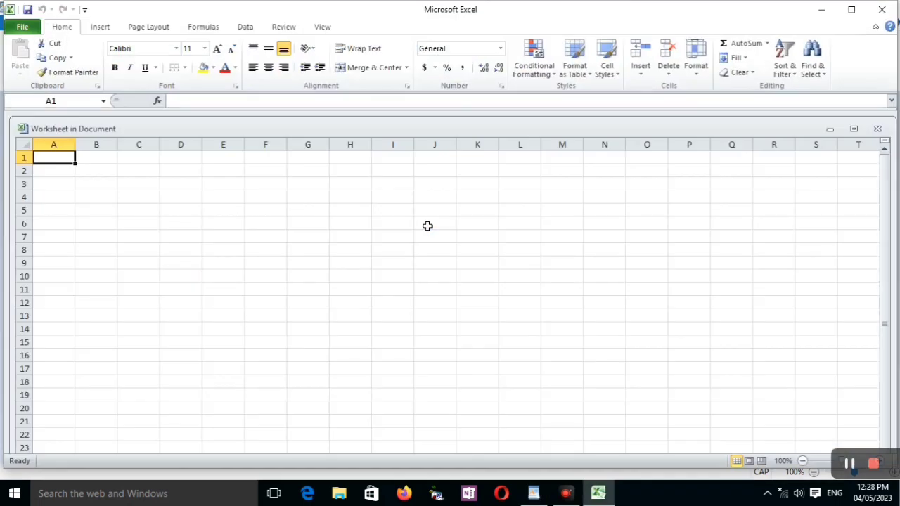
# Enter SGHLKFHKLFHGHLSKG, SKJGHKSJGKLGFKLJ and SLKGRNLKNLNLKL in cells H10 to H12 of the embedded worksheet and return to the document.
pyautogui.click(346, 281)
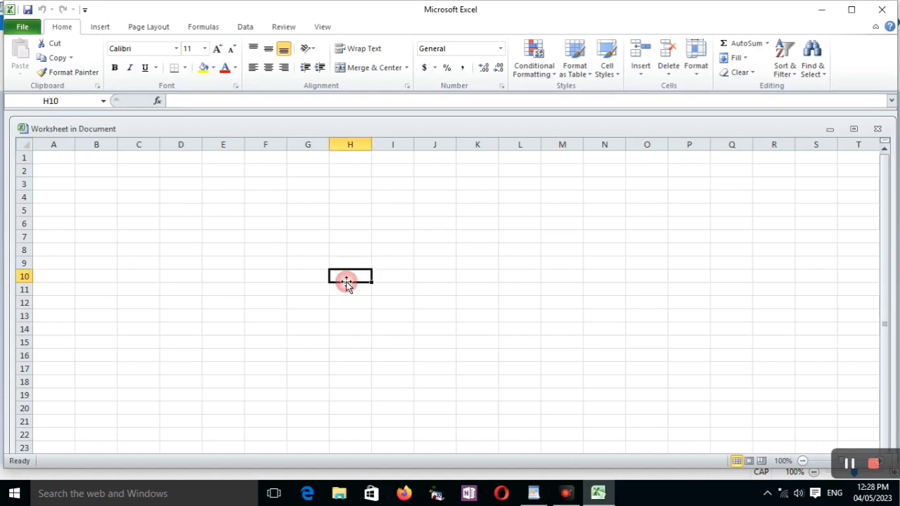
pyautogui.write('SGHLKFHKLFHGHLSKG')
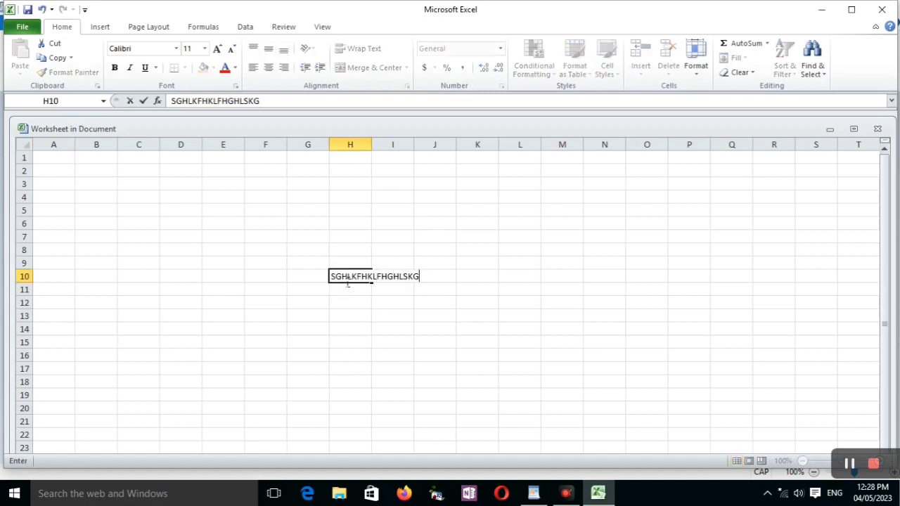
pyautogui.press('Return')
pyautogui.write('SKJGHKSJGKLGFKLJ')
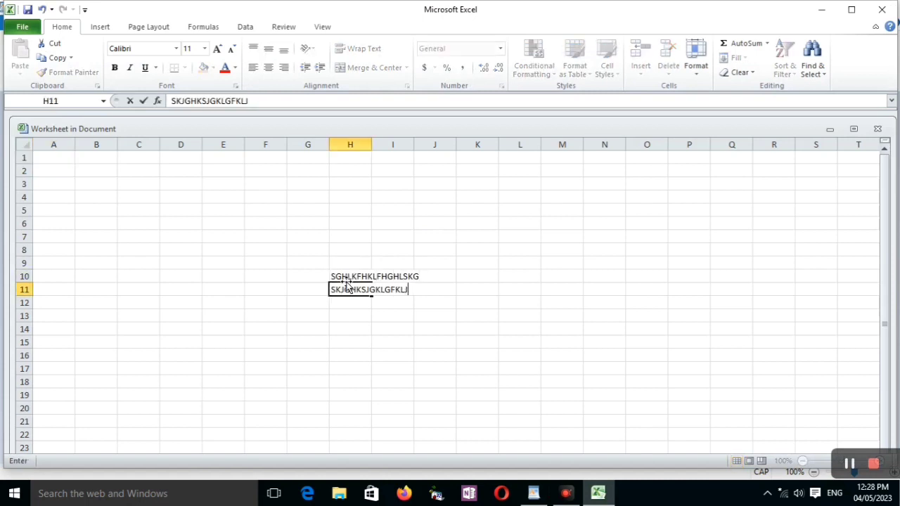
pyautogui.press('Return')
pyautogui.write('SLKGRNLKNLNLKL')
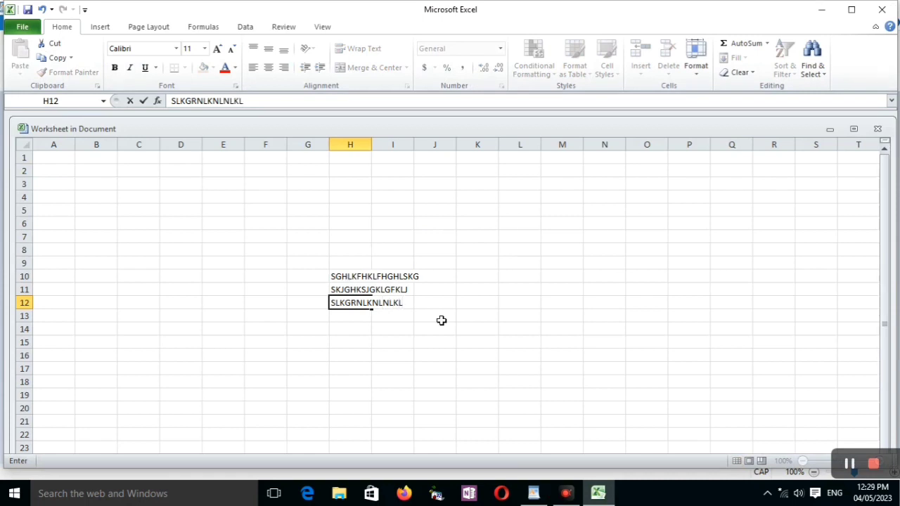
pyautogui.click(882, 9)
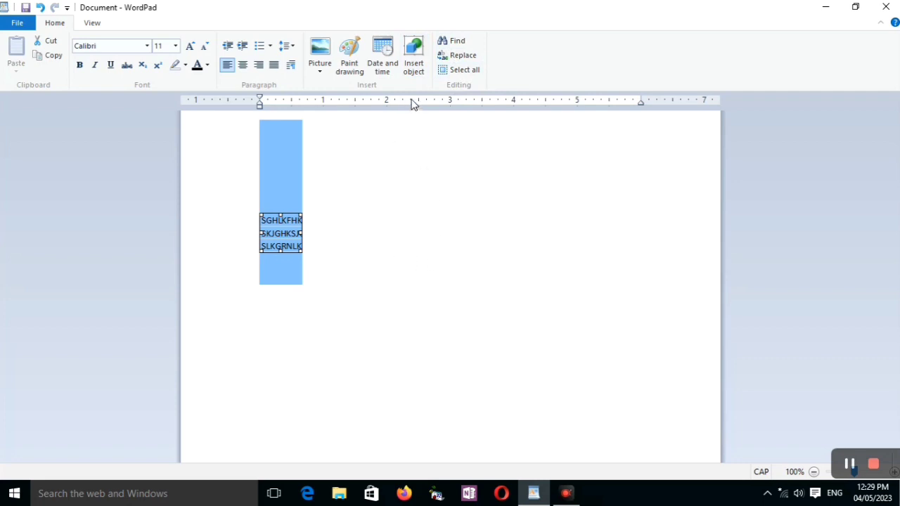
pyautogui.click(849, 464)
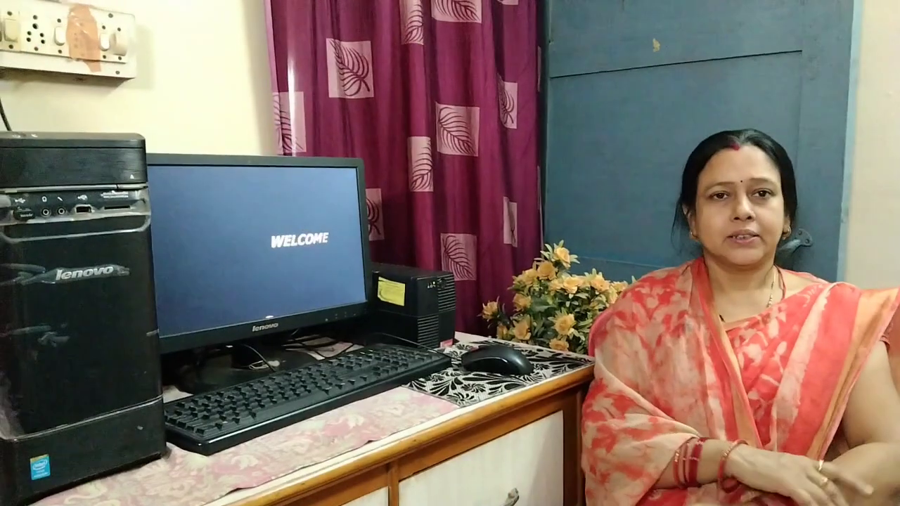